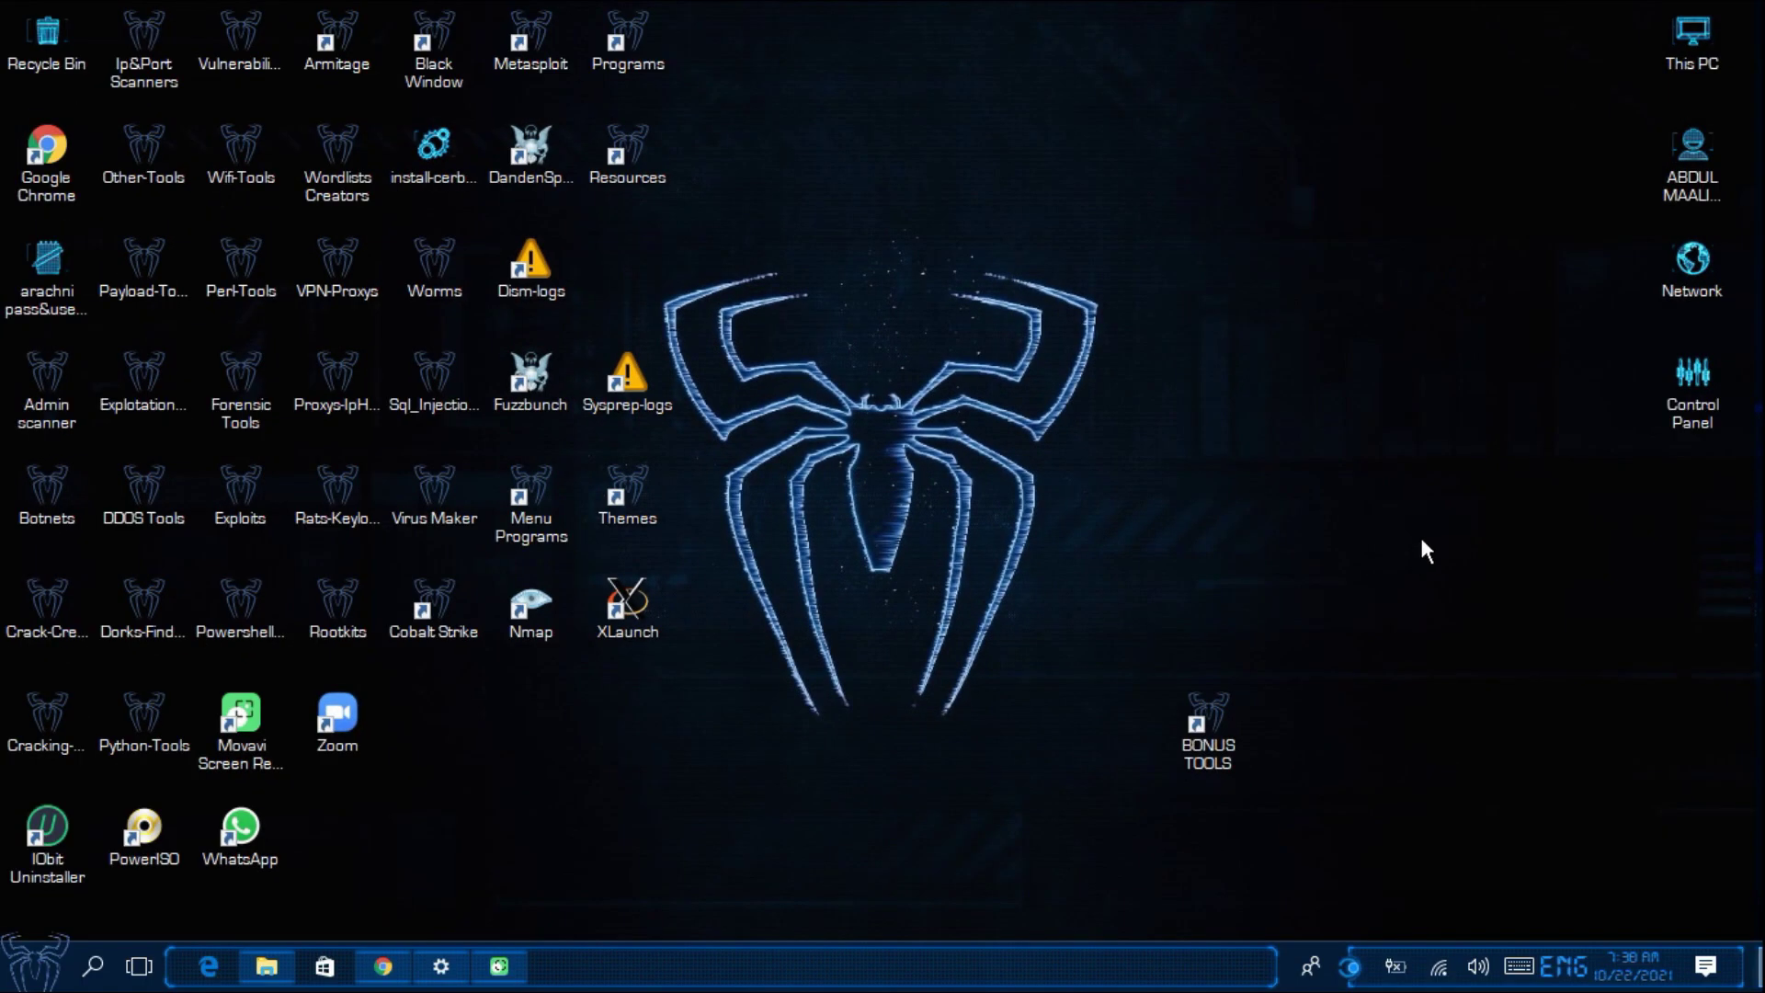
Confirm Windows 10 Enterprise shows as not activated, then minimize Settings and return to Chrome
{"action": "left_click", "coordinate": [442, 964]}
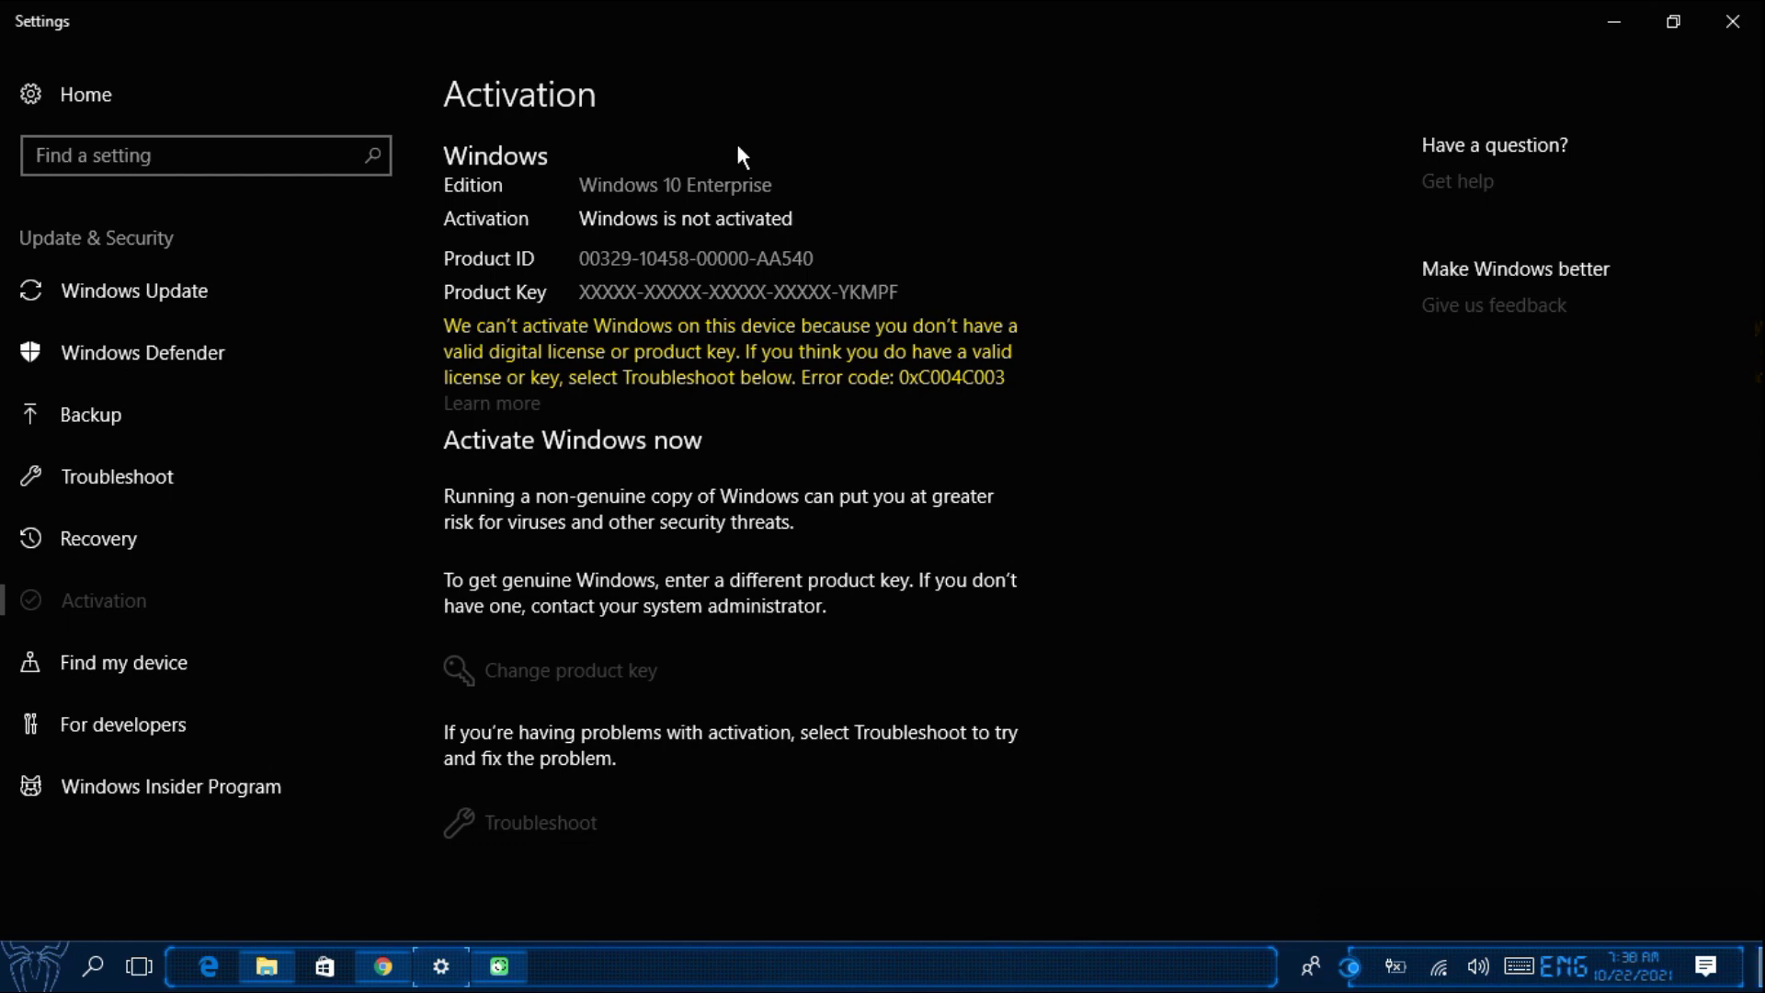
{"action": "double_click", "coordinate": [1032, 15]}
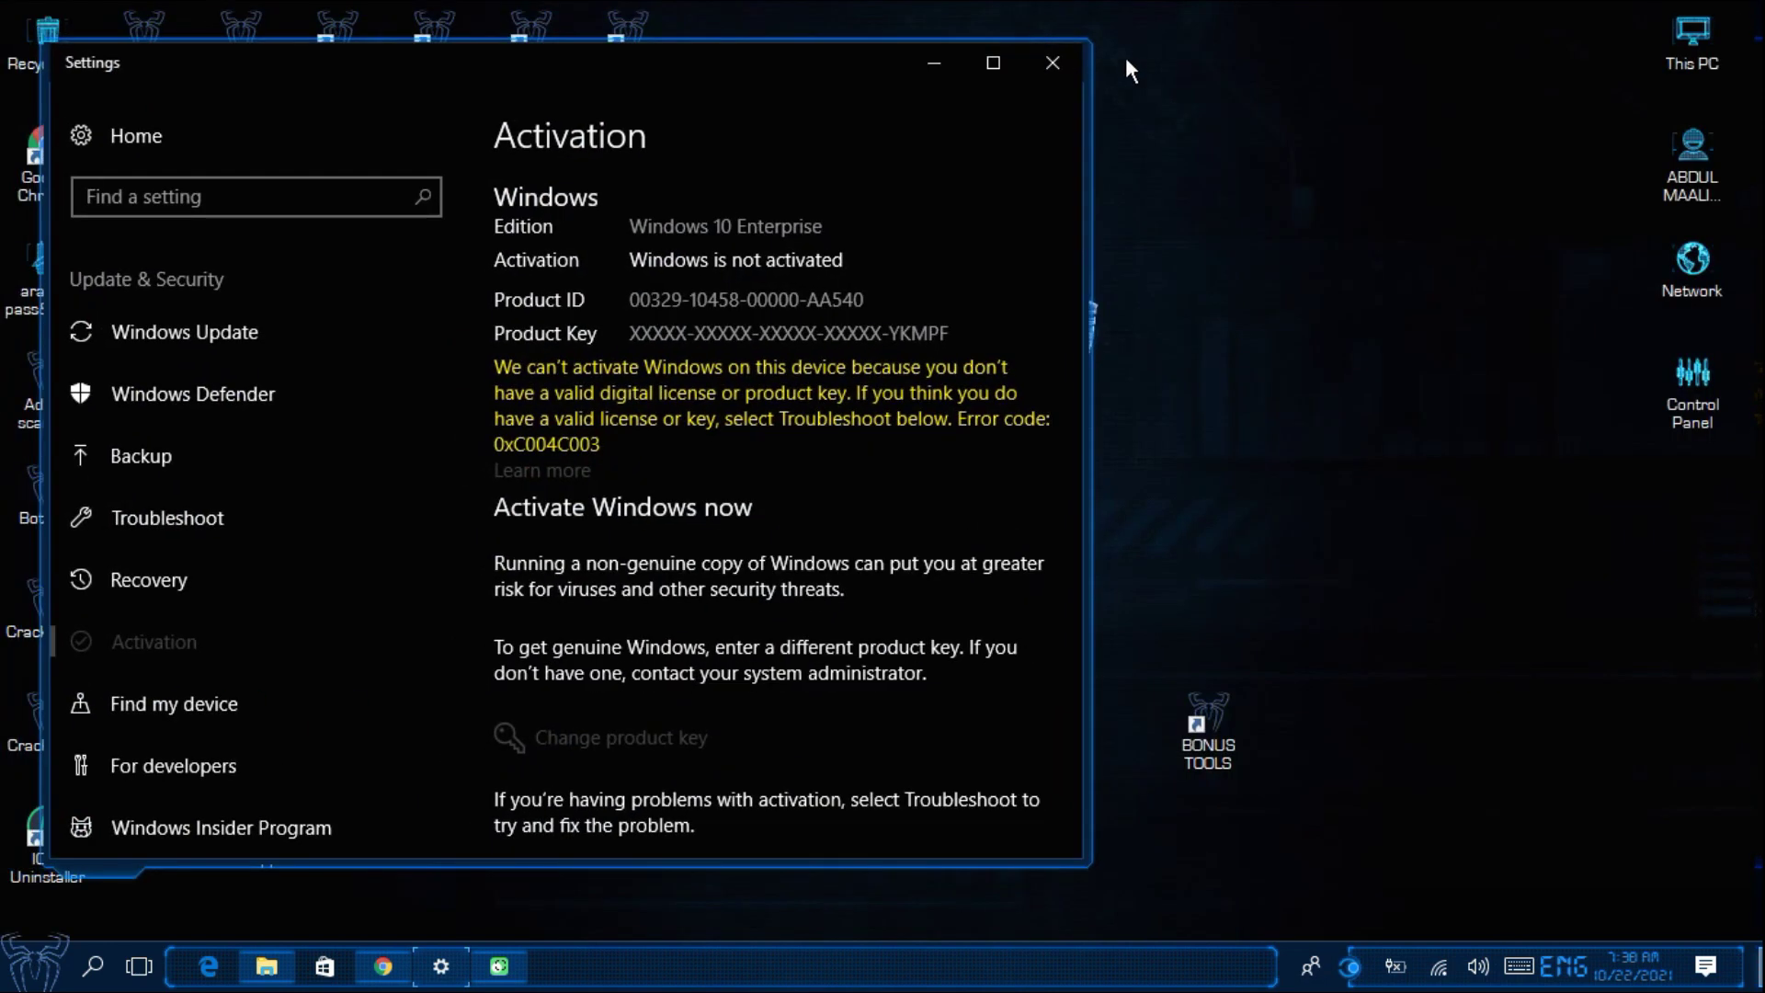
{"action": "left_click", "coordinate": [942, 65]}
{"action": "left_click", "coordinate": [383, 965]}
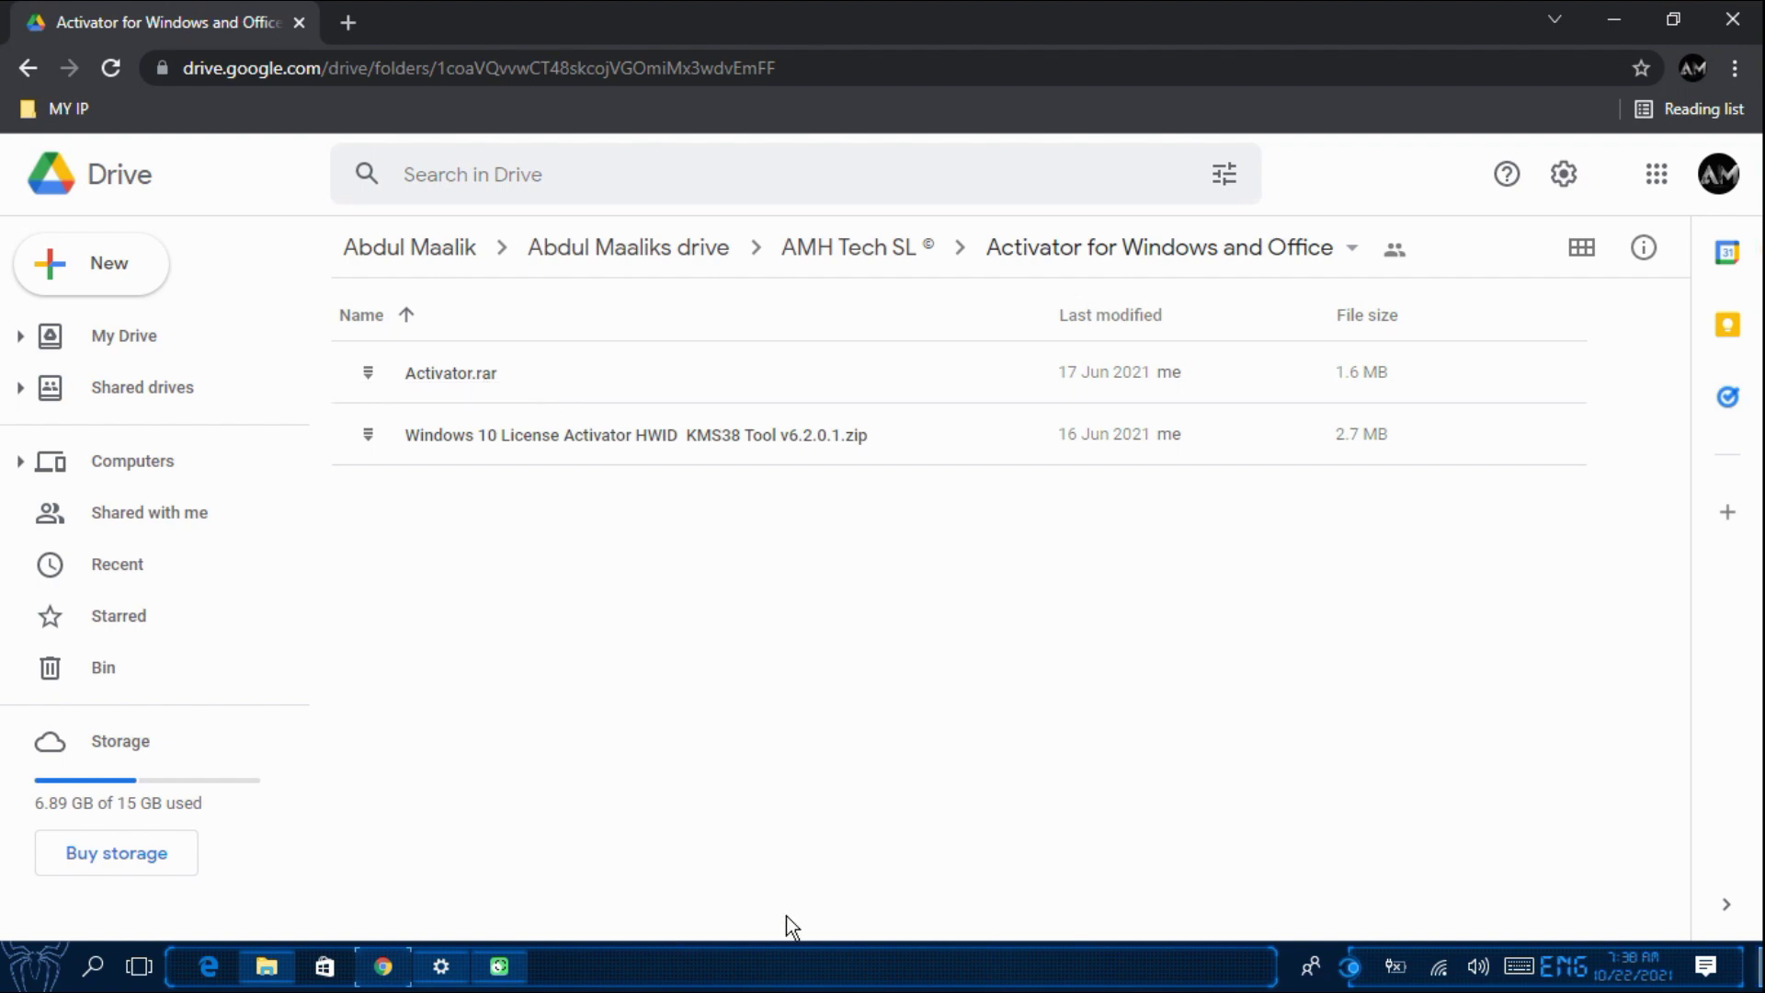
Search Windows for 'defender' to find Windows Defender Security Center
{"action": "left_click", "coordinate": [1352, 975]}
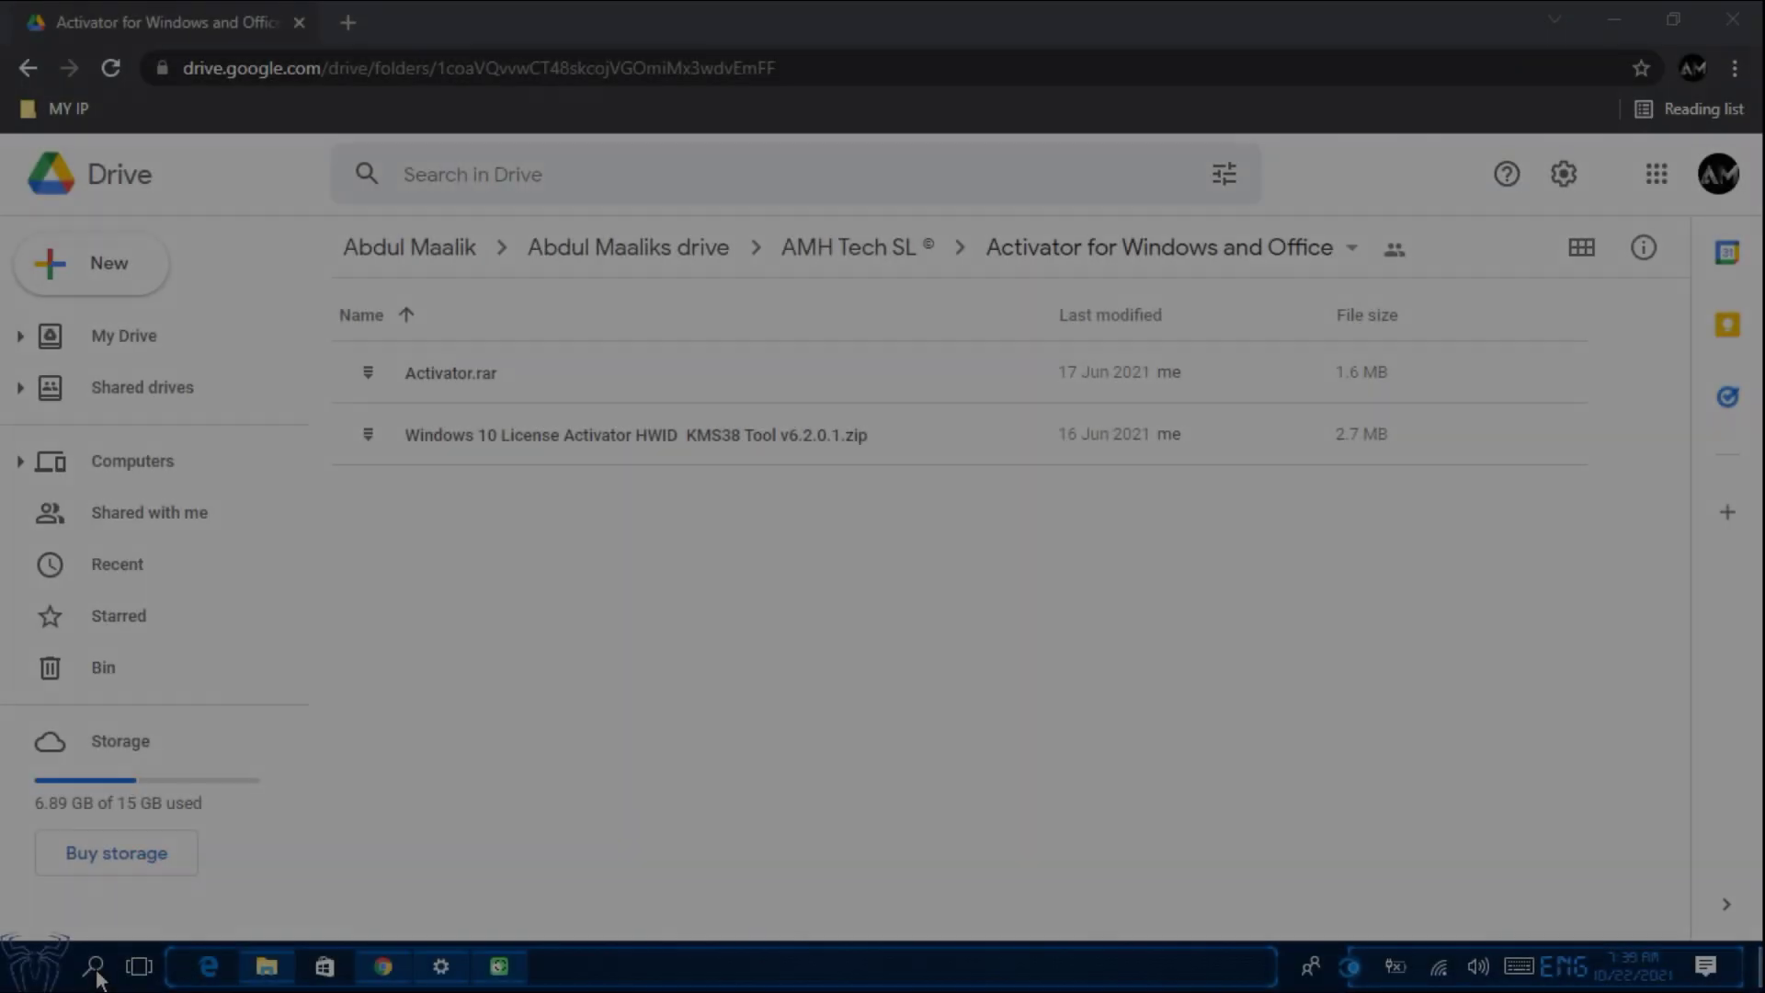
{"action": "left_click", "coordinate": [95, 973]}
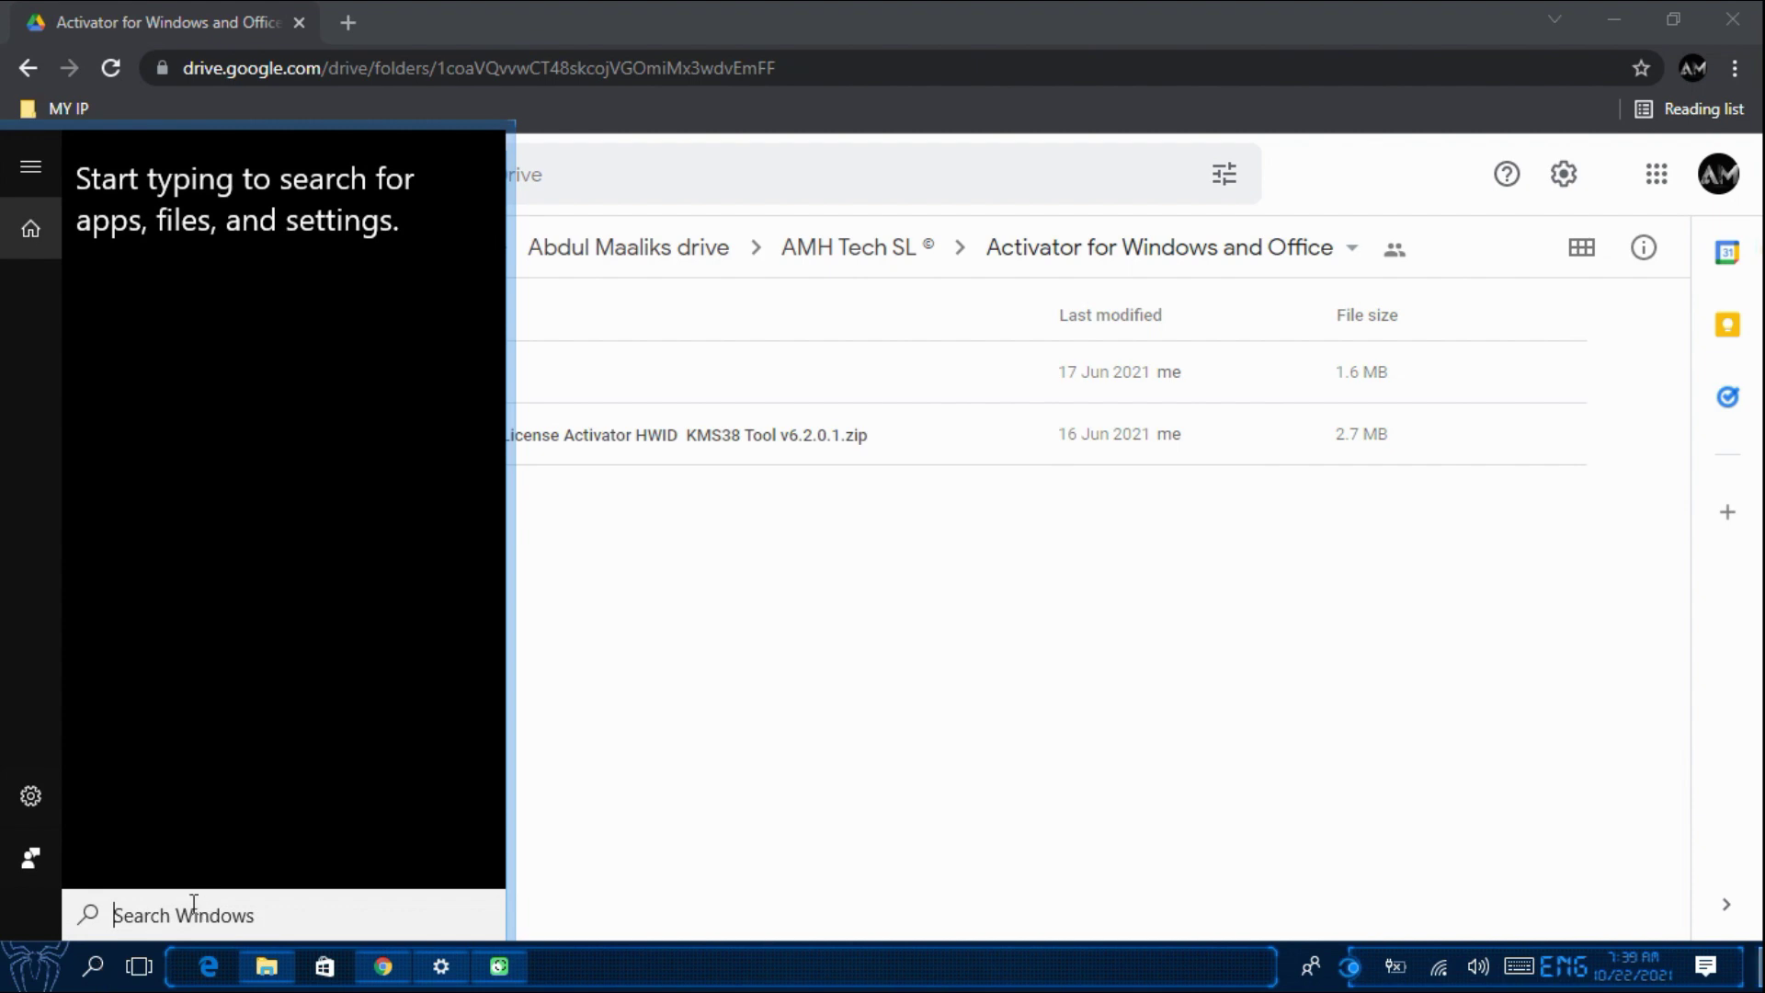
{"action": "type", "text": "de"}
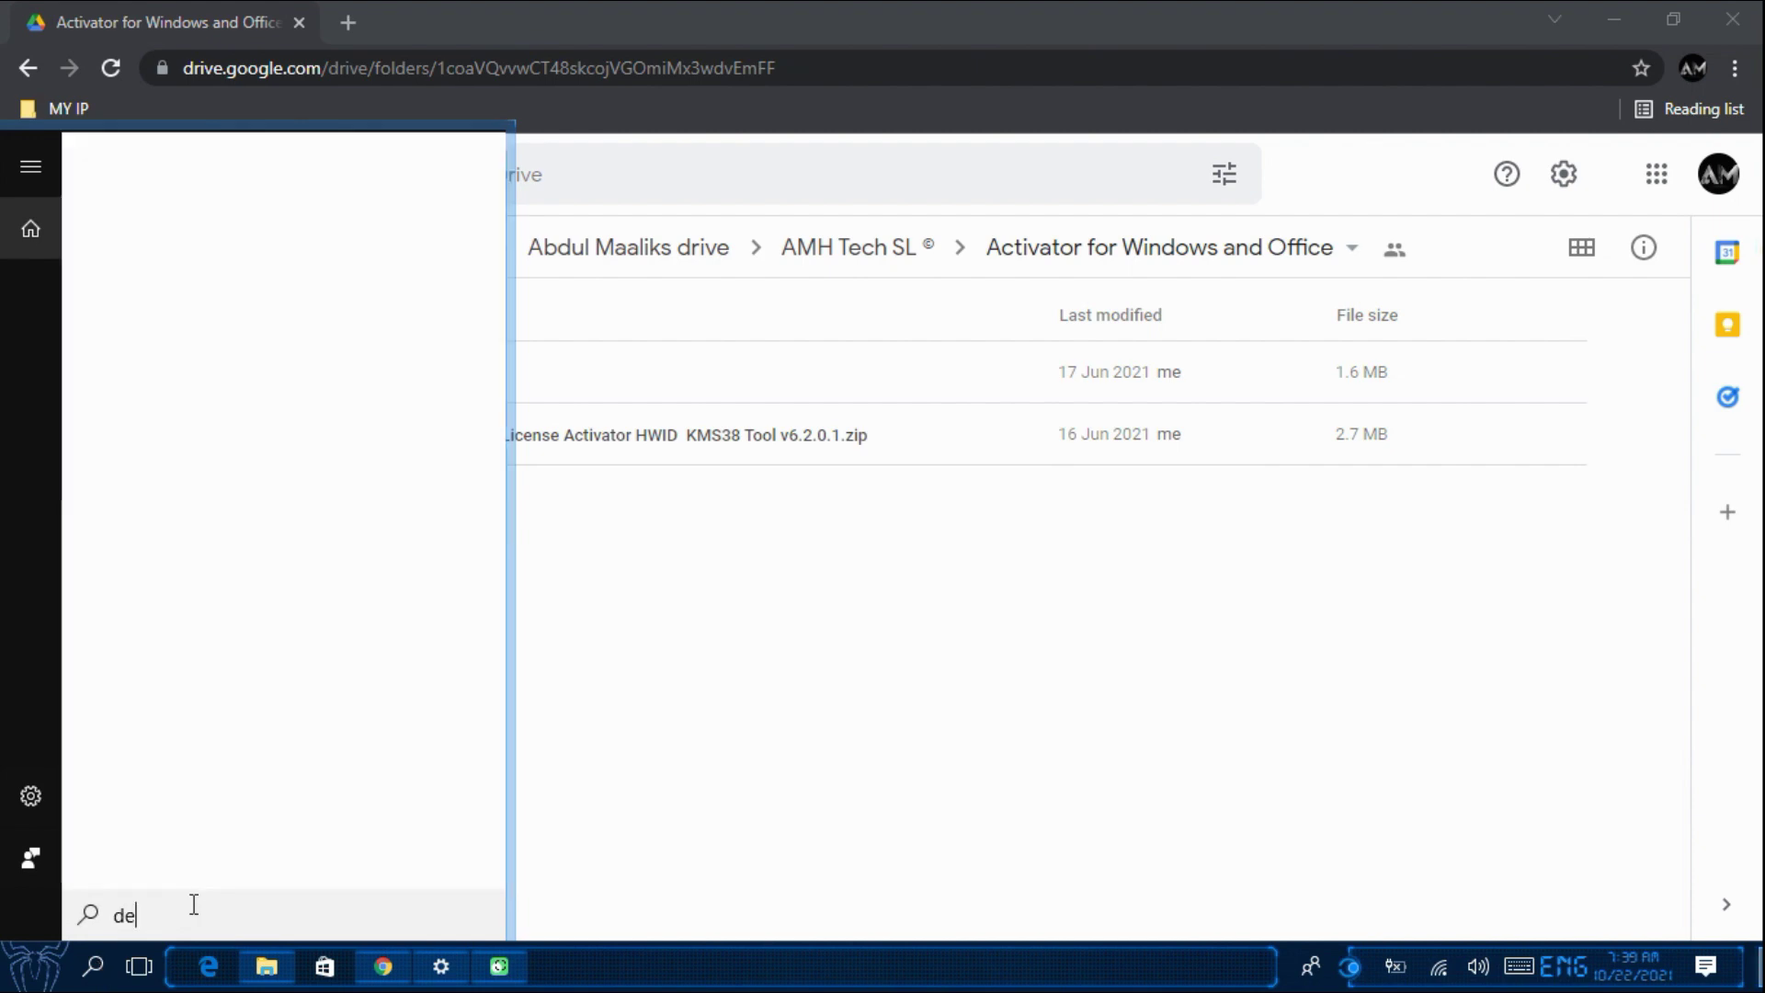
{"action": "type", "text": "fender"}
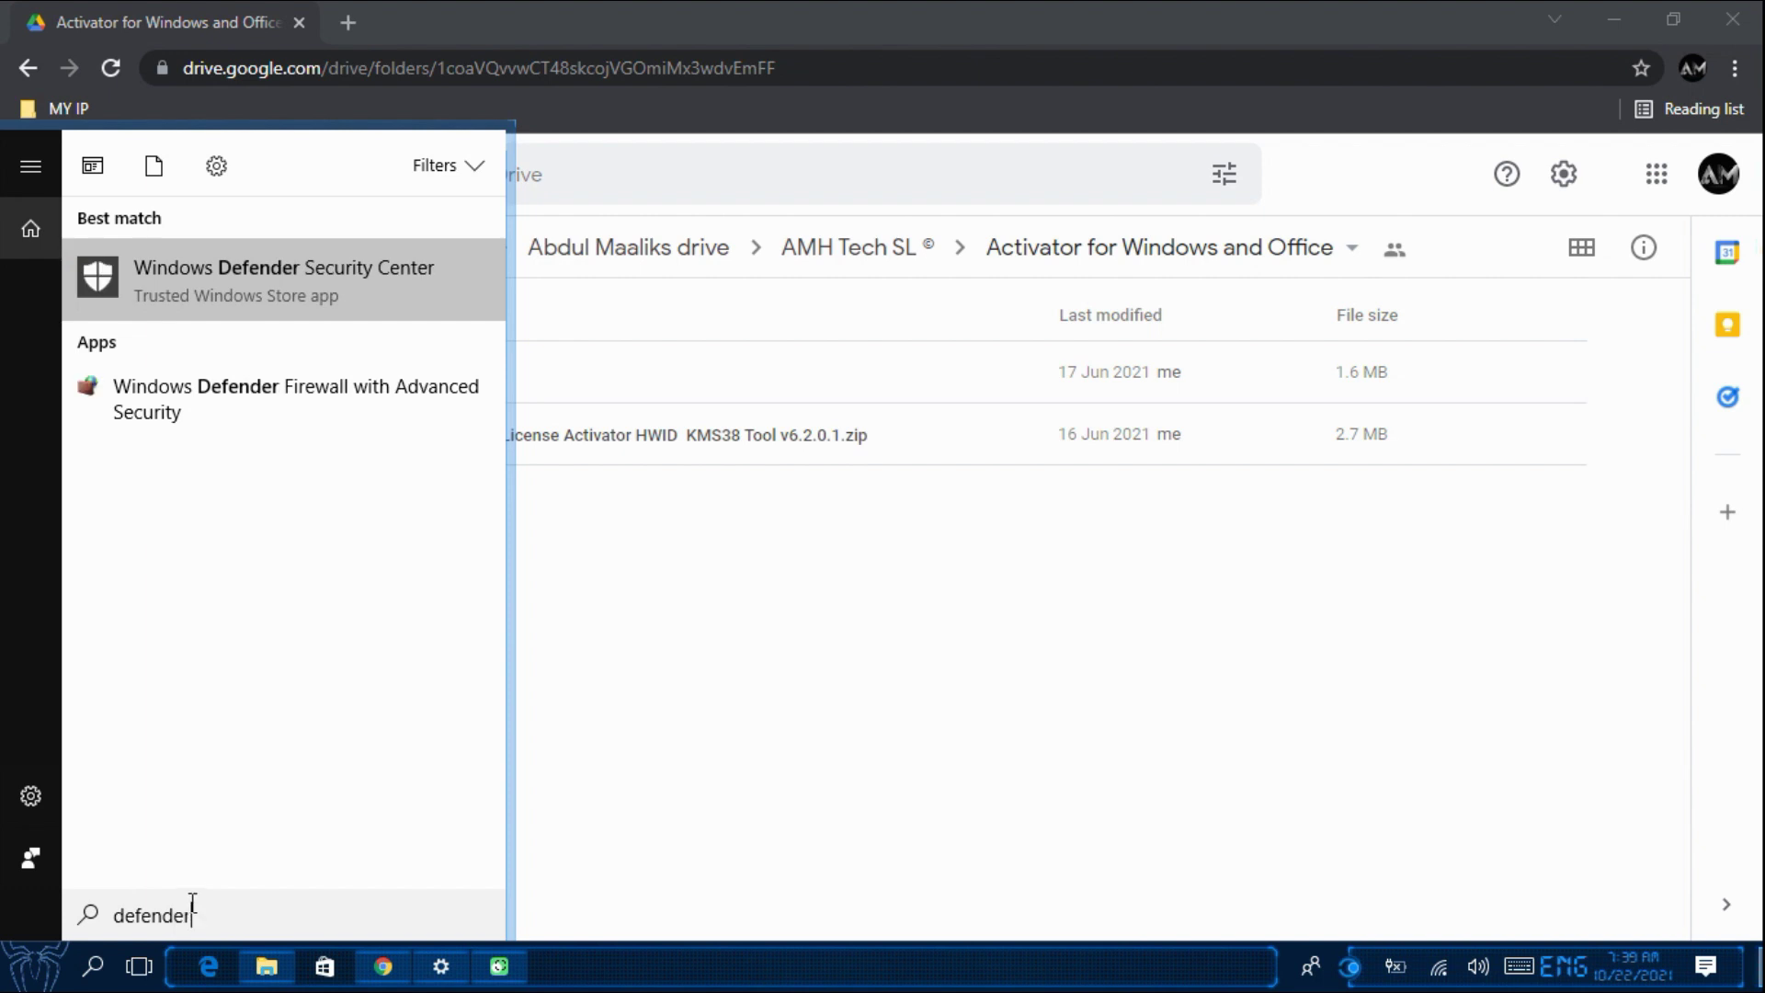
Launch Windows Defender Security Center and go to the Virus & threat protection settings
{"action": "left_click", "coordinate": [258, 240]}
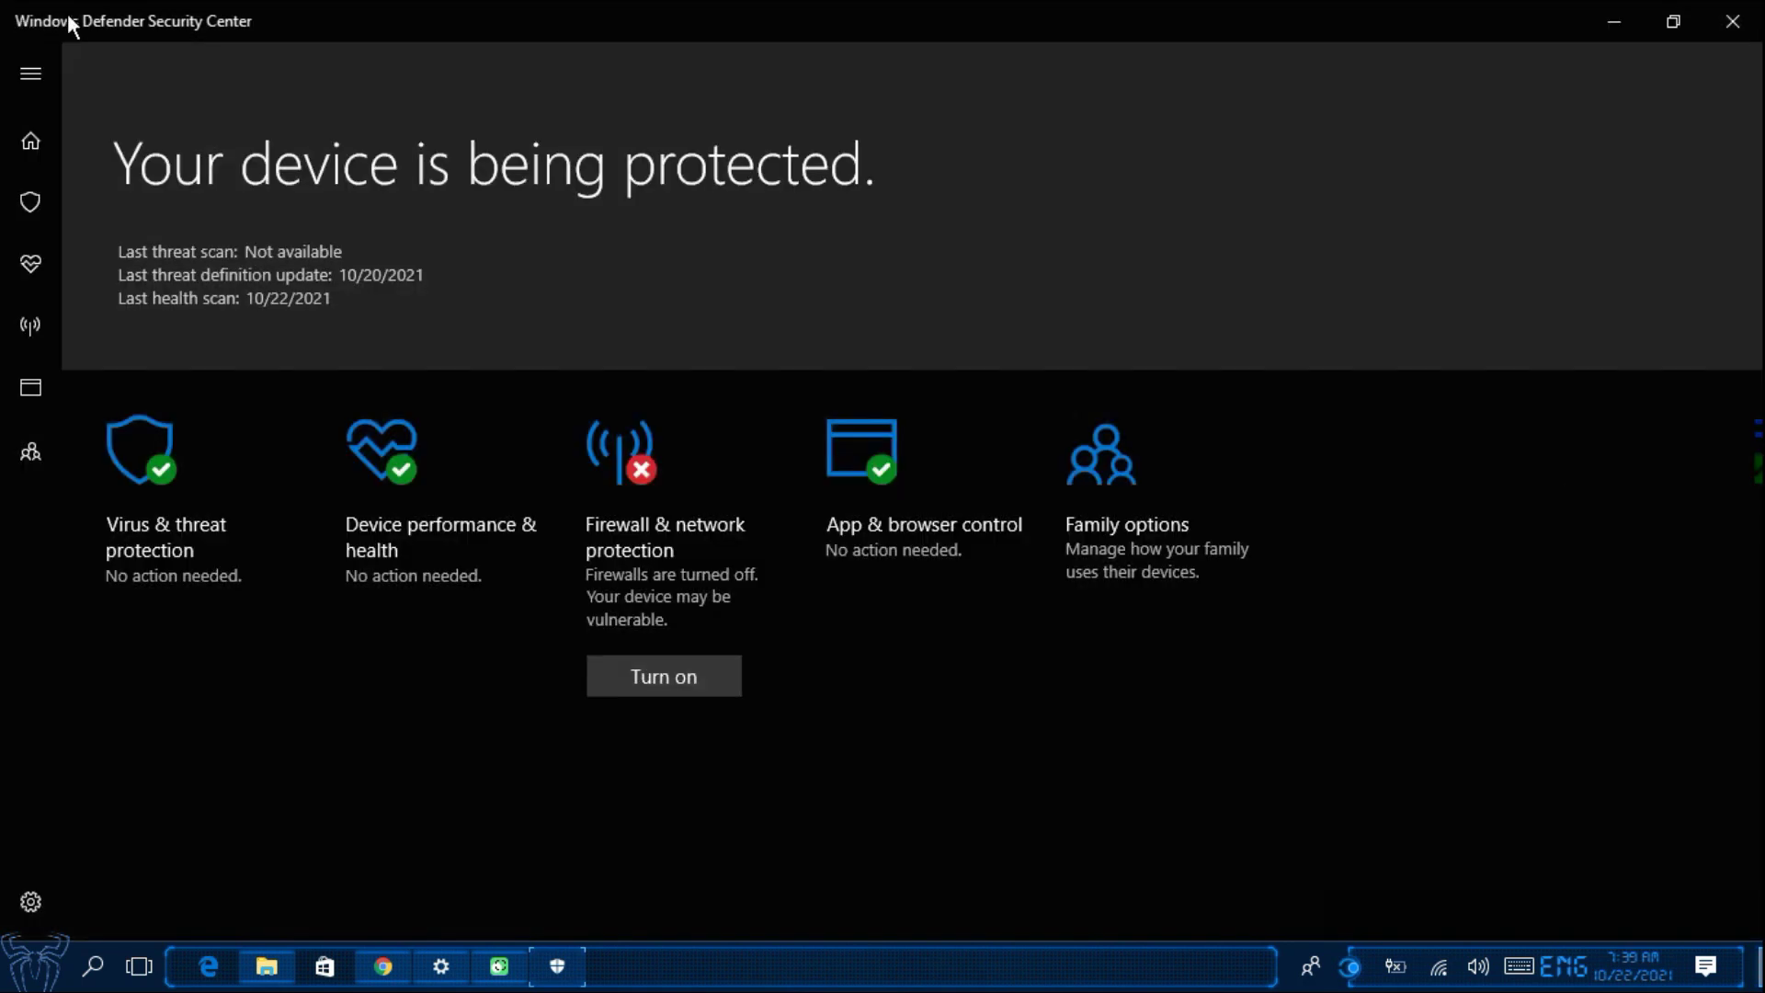
{"action": "left_click", "coordinate": [163, 520]}
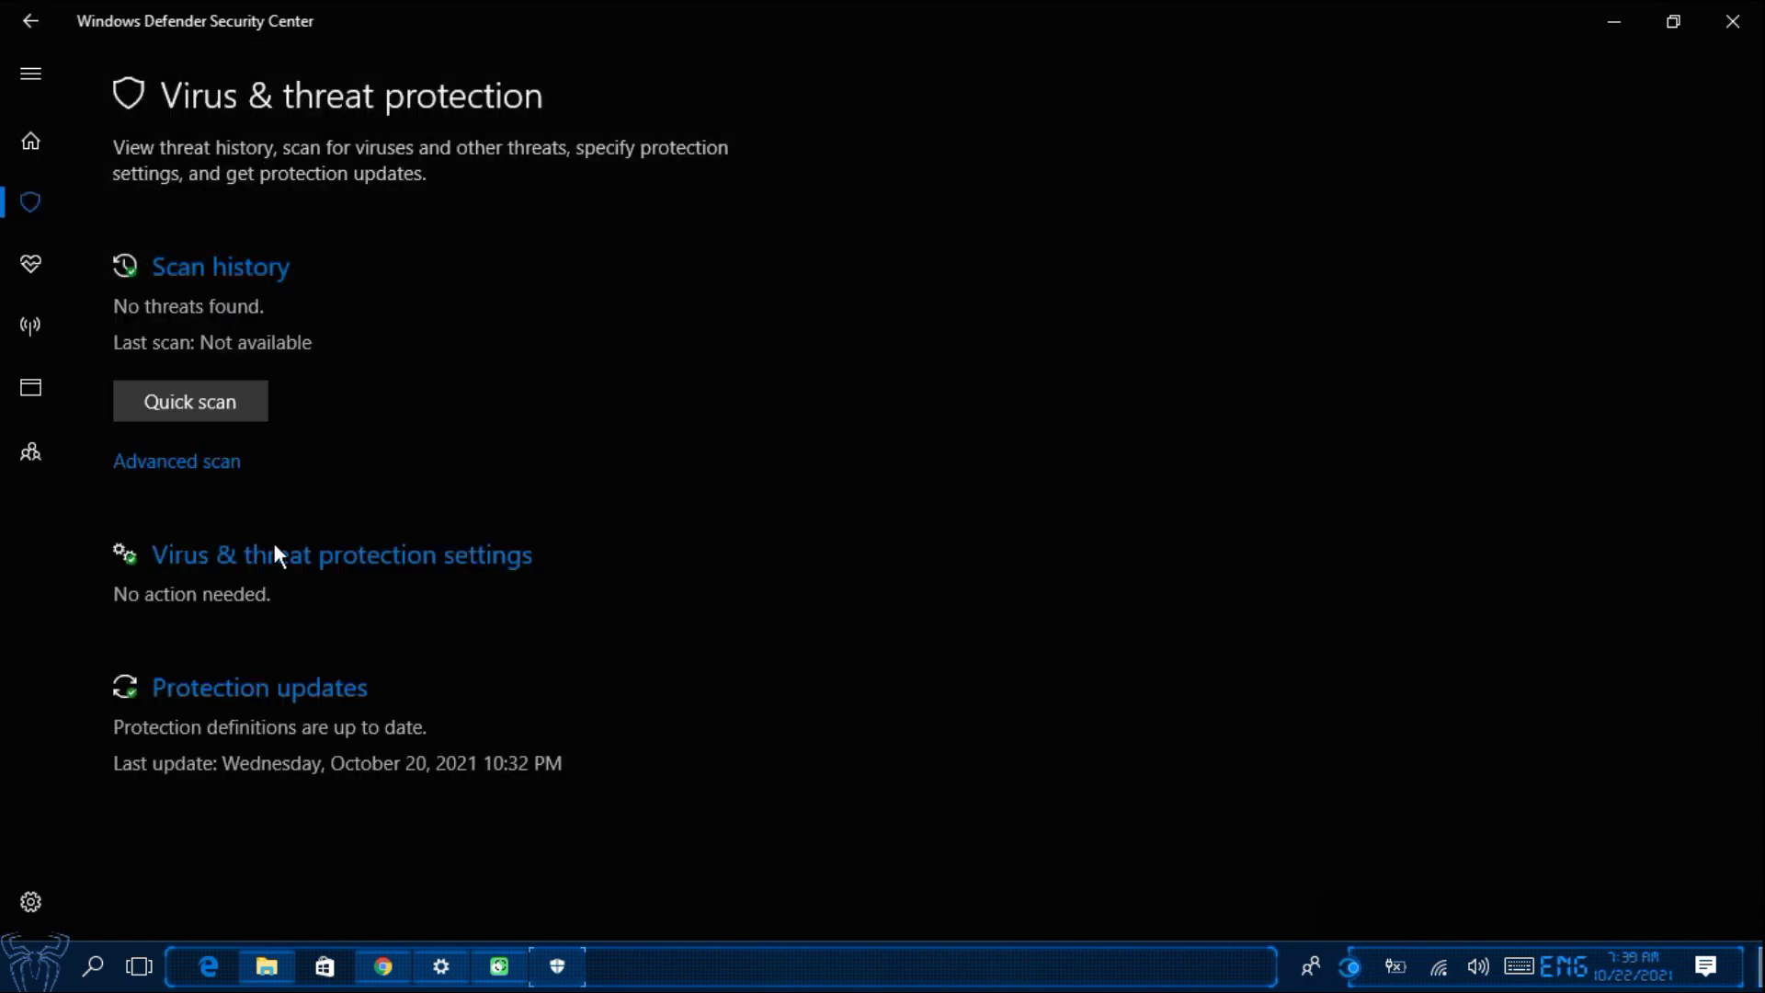
{"action": "left_click", "coordinate": [332, 556]}
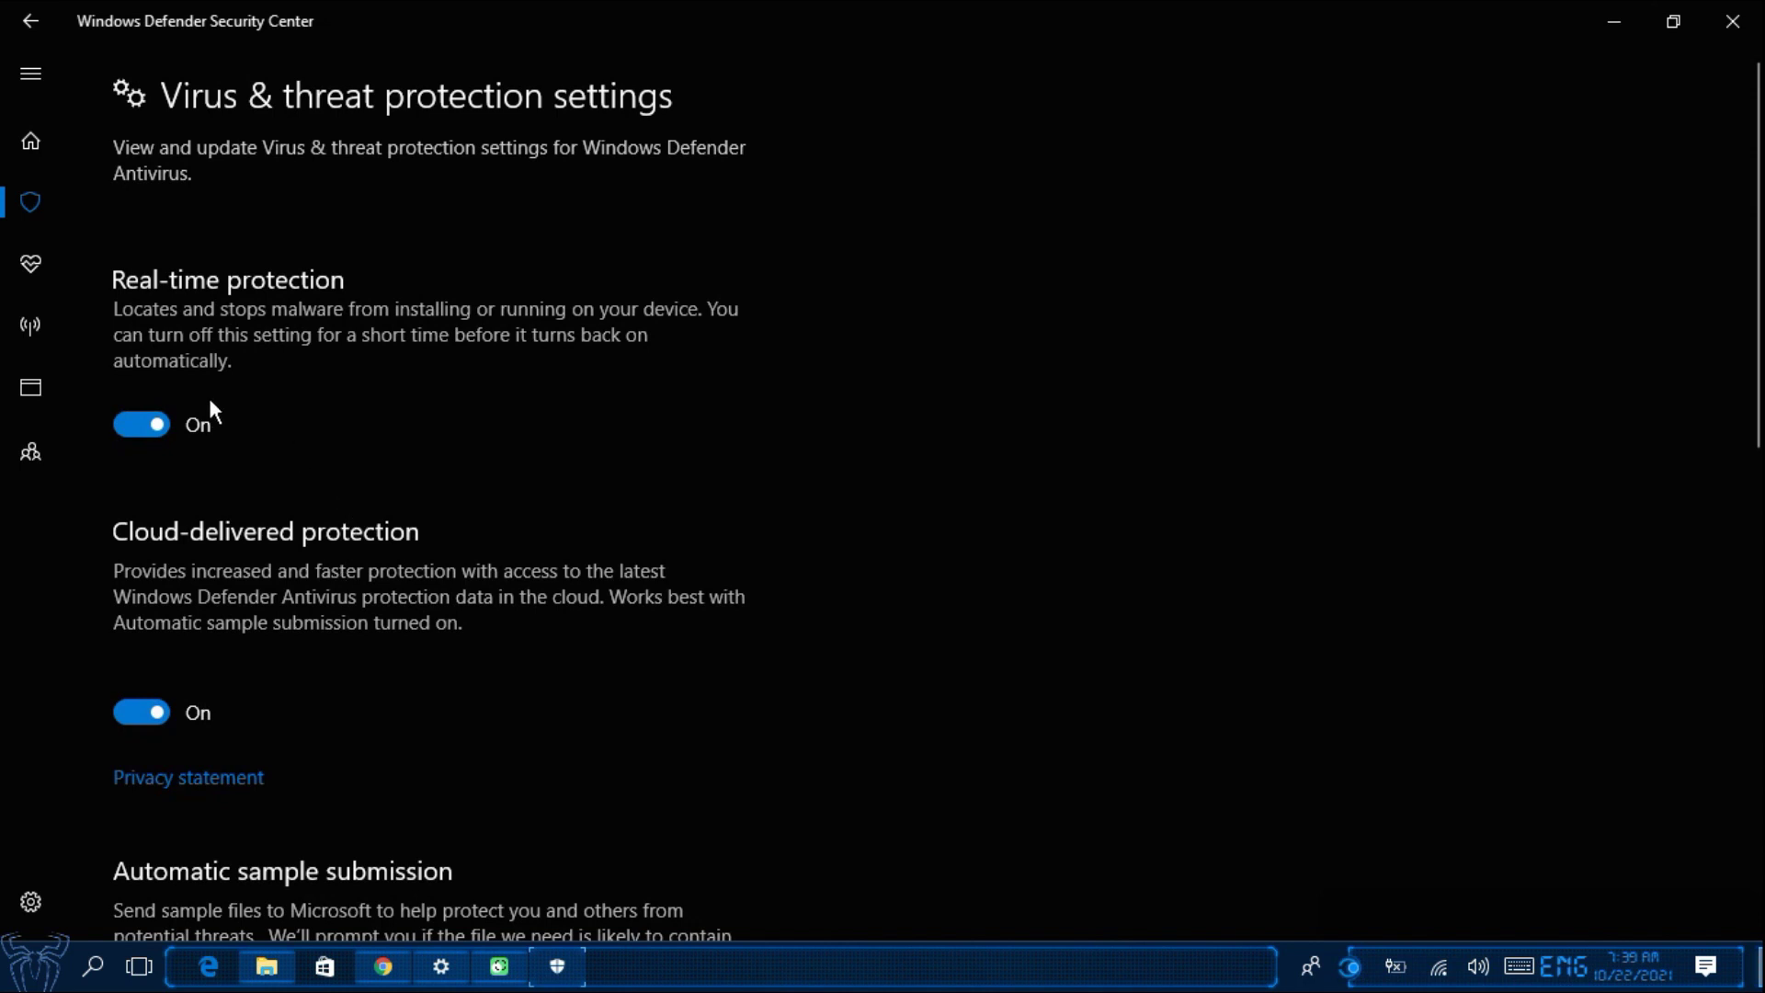
Turn off Real-time protection, Cloud-delivered protection and Automatic sample submission
{"action": "left_click", "coordinate": [145, 425]}
{"action": "scroll", "coordinate": [376, 537], "scroll_direction": "down", "scroll_amount": 2}
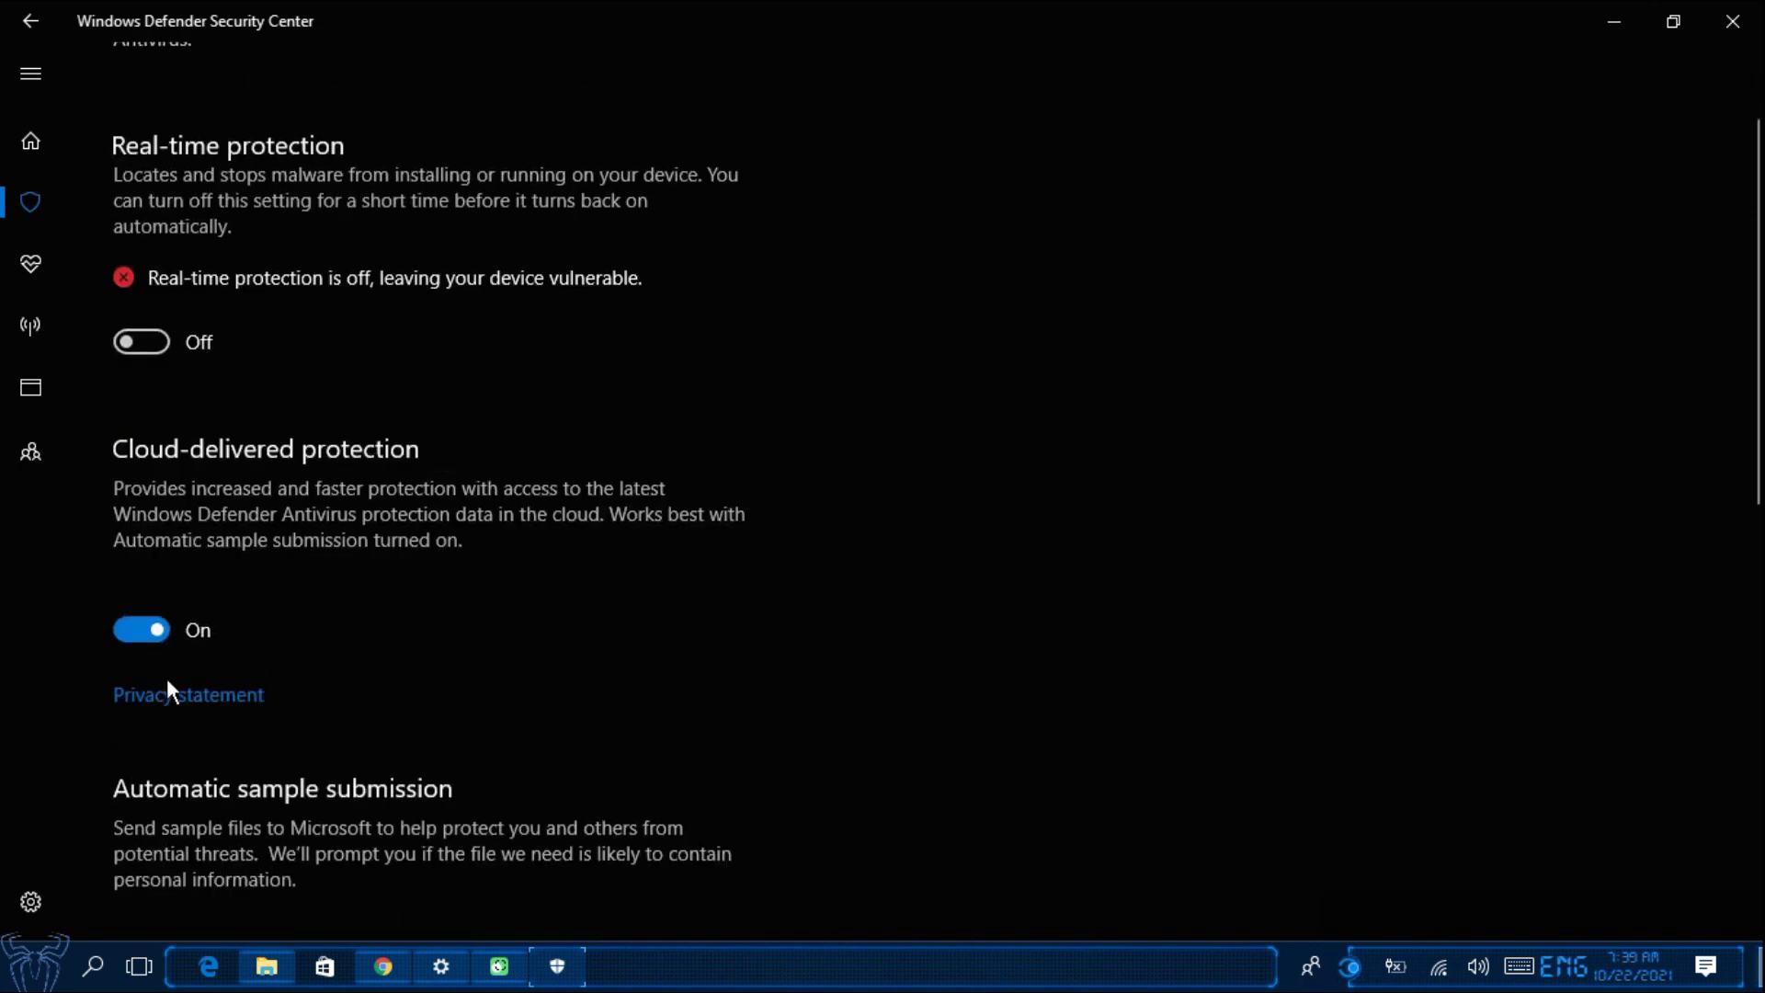
{"action": "left_click", "coordinate": [148, 631]}
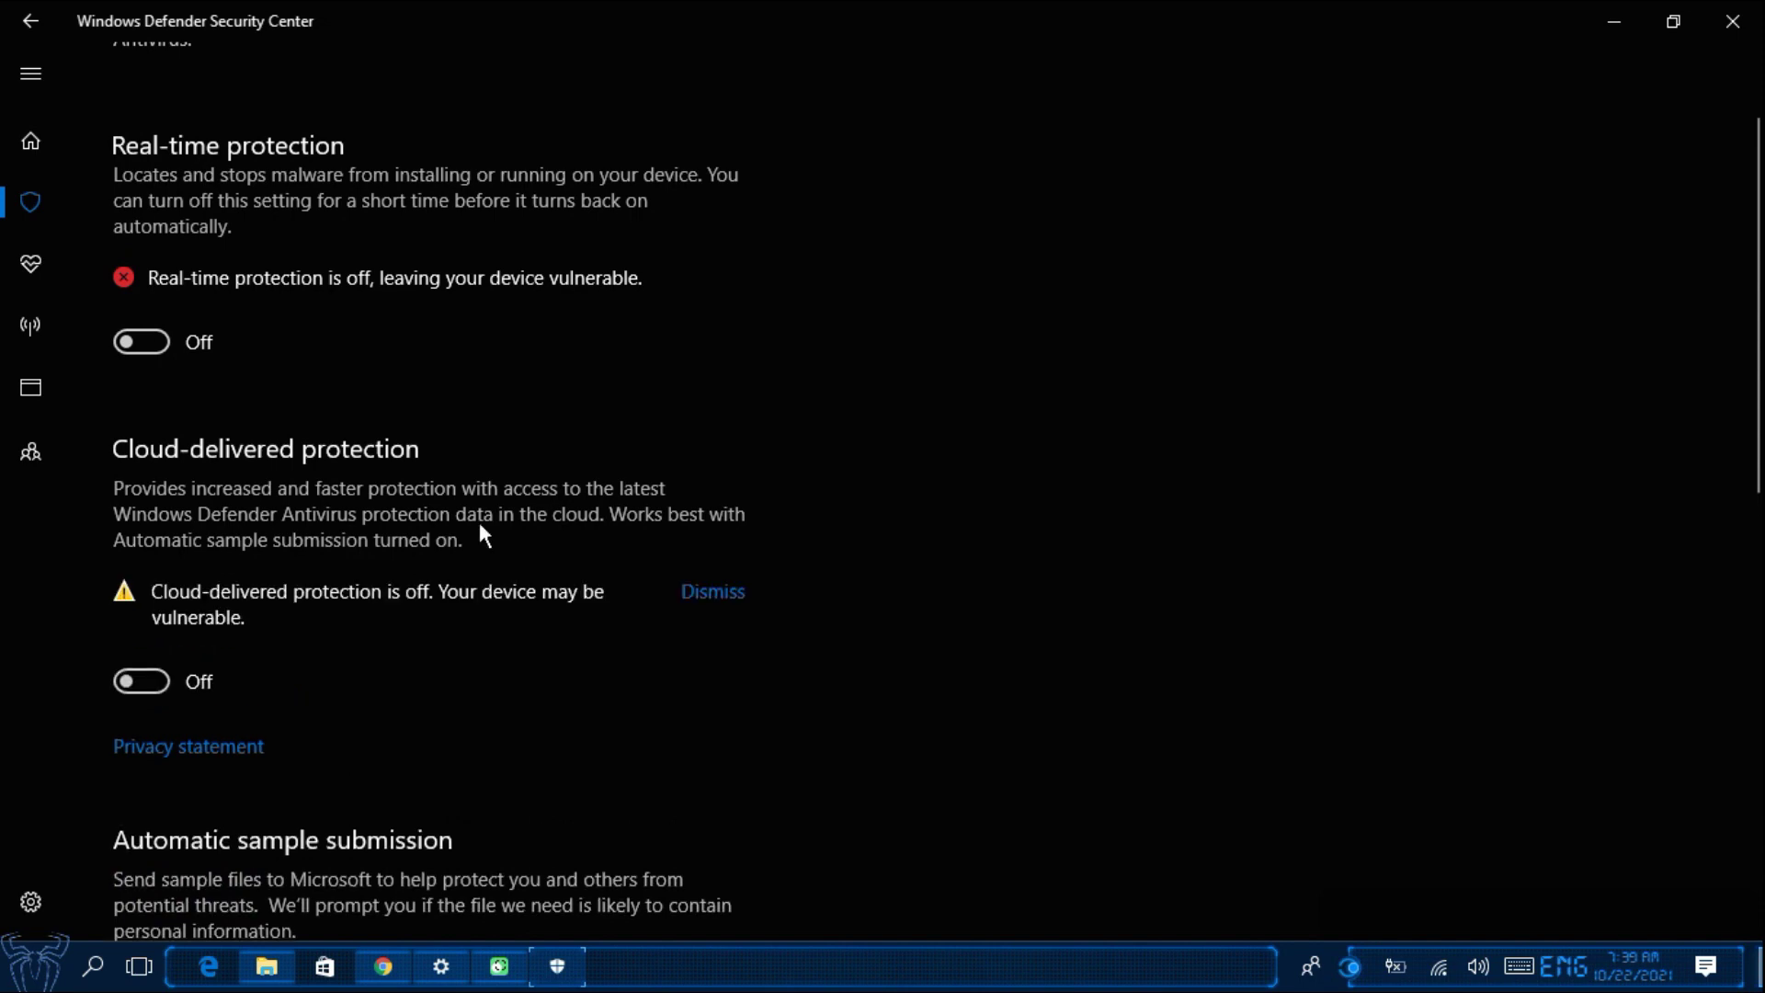
{"action": "scroll", "coordinate": [479, 524], "scroll_direction": "down", "scroll_amount": 5}
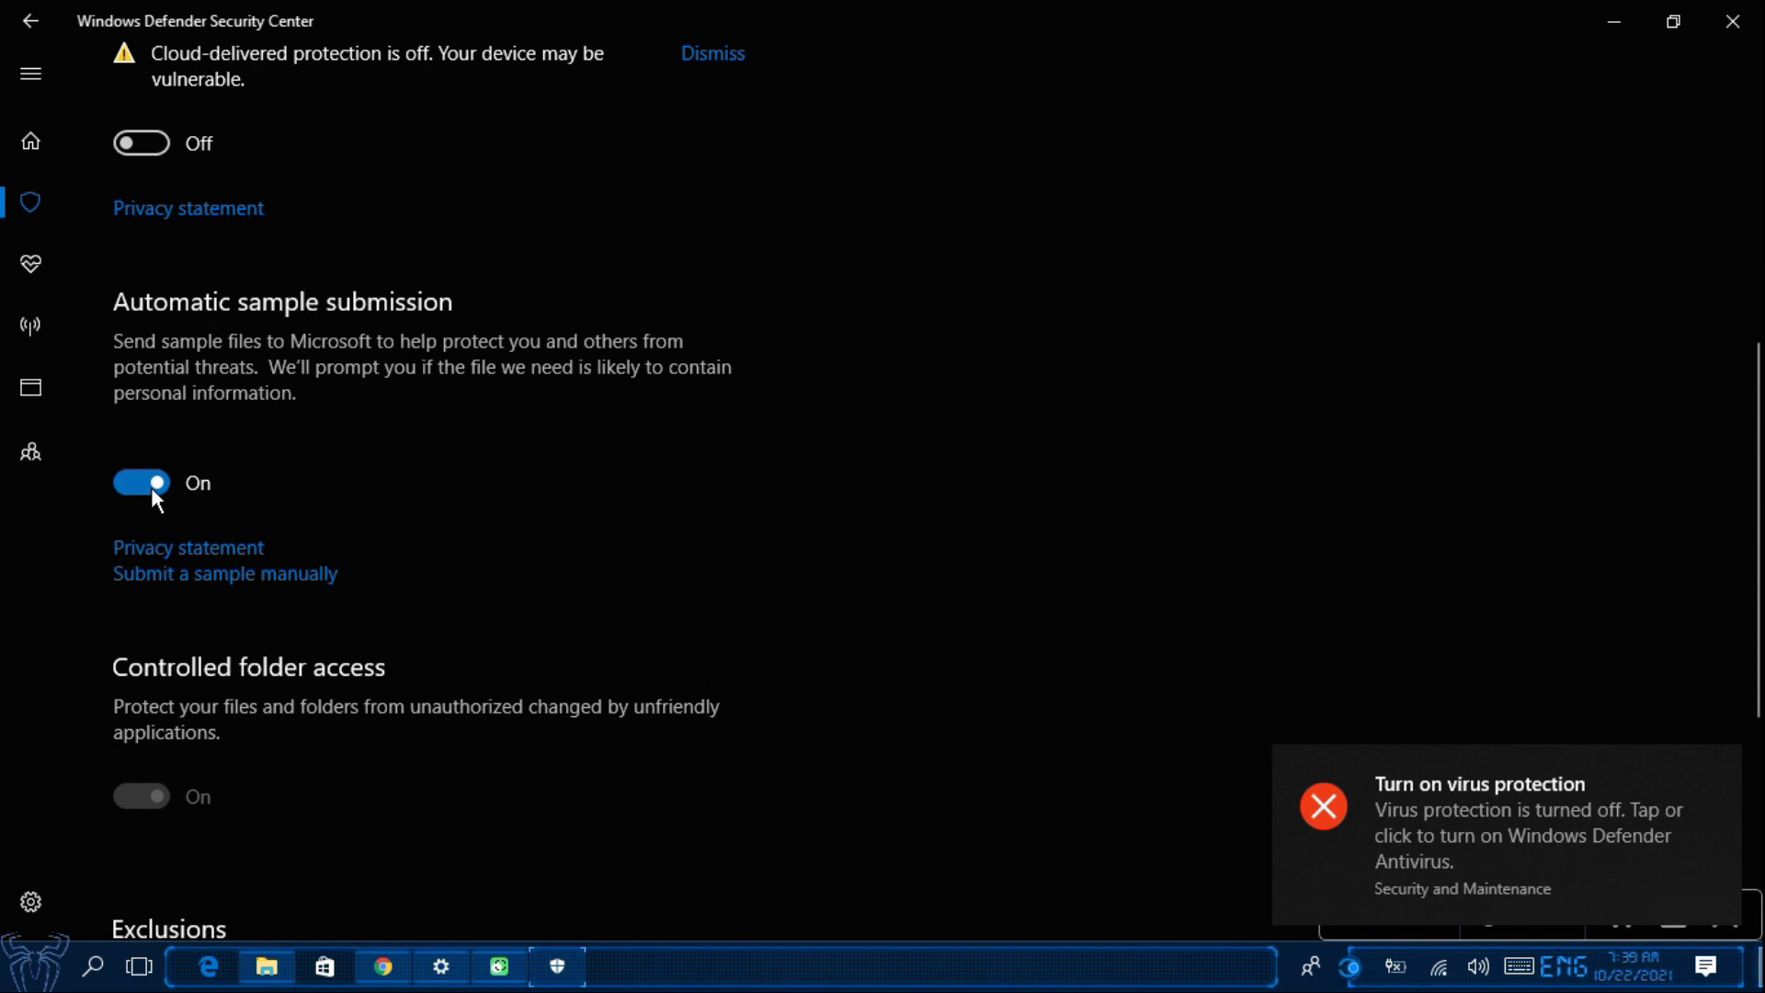
{"action": "left_click", "coordinate": [151, 483]}
{"action": "scroll", "coordinate": [378, 503], "scroll_direction": "down", "scroll_amount": 6}
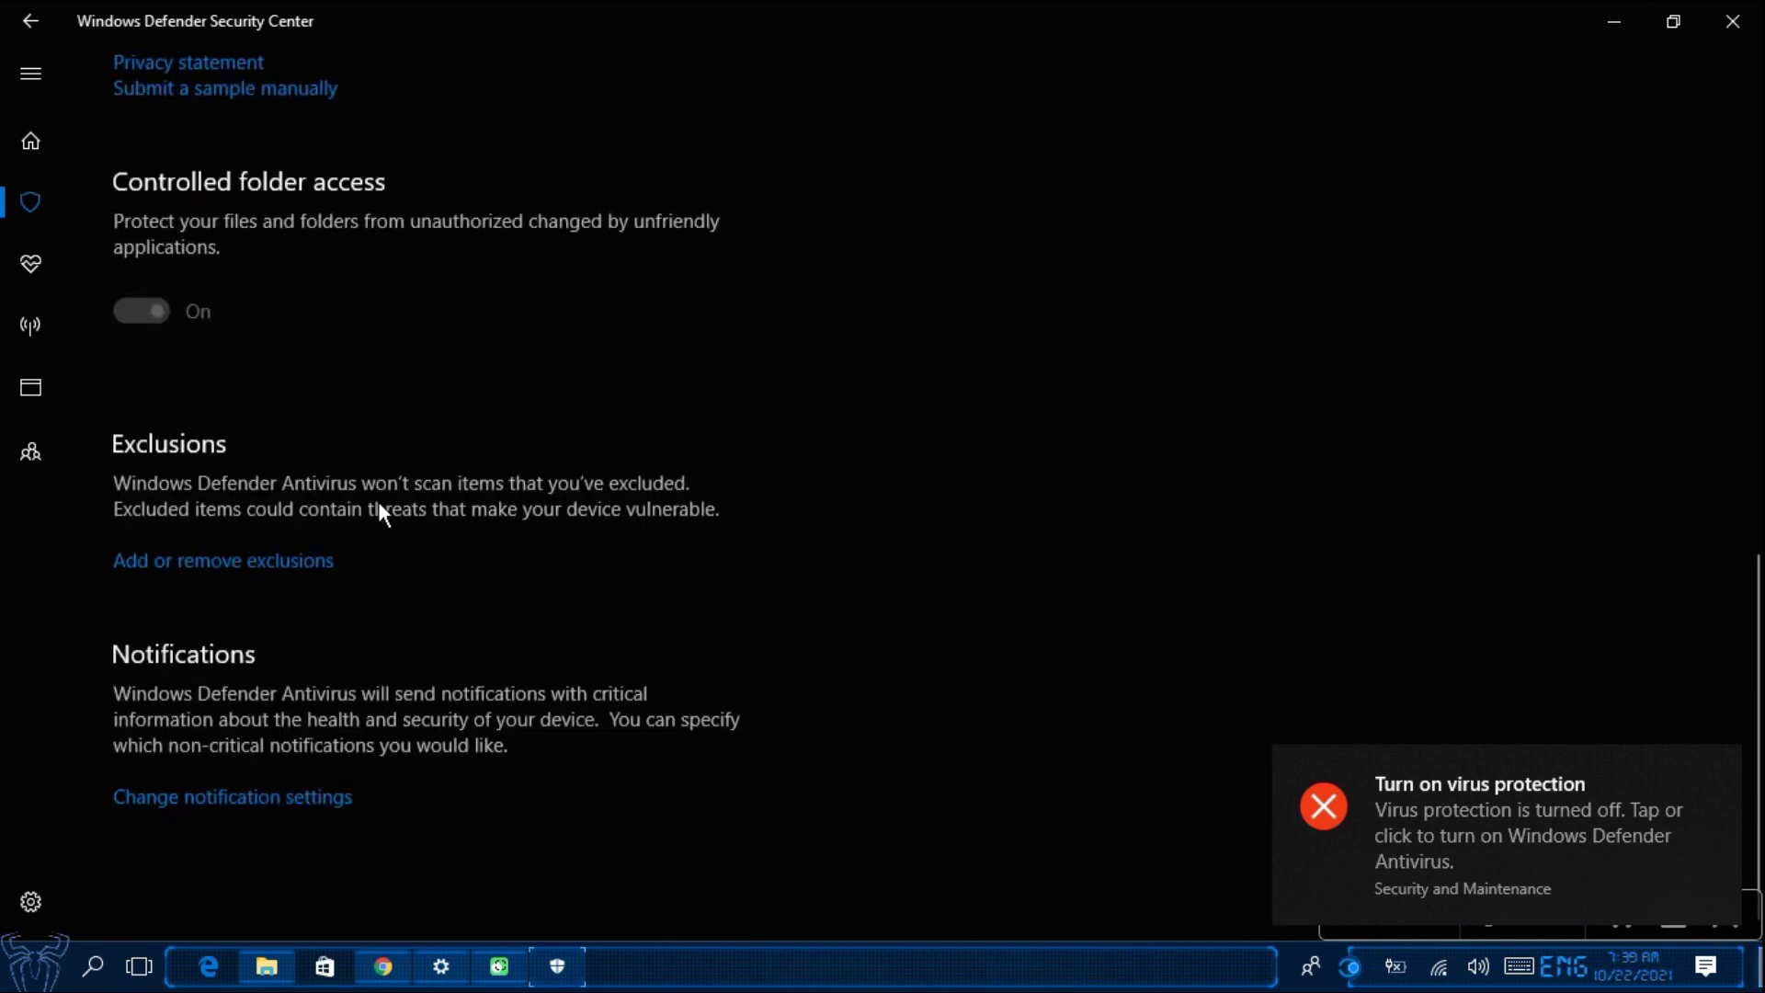
{"action": "scroll", "coordinate": [378, 500], "scroll_direction": "up", "scroll_amount": 8}
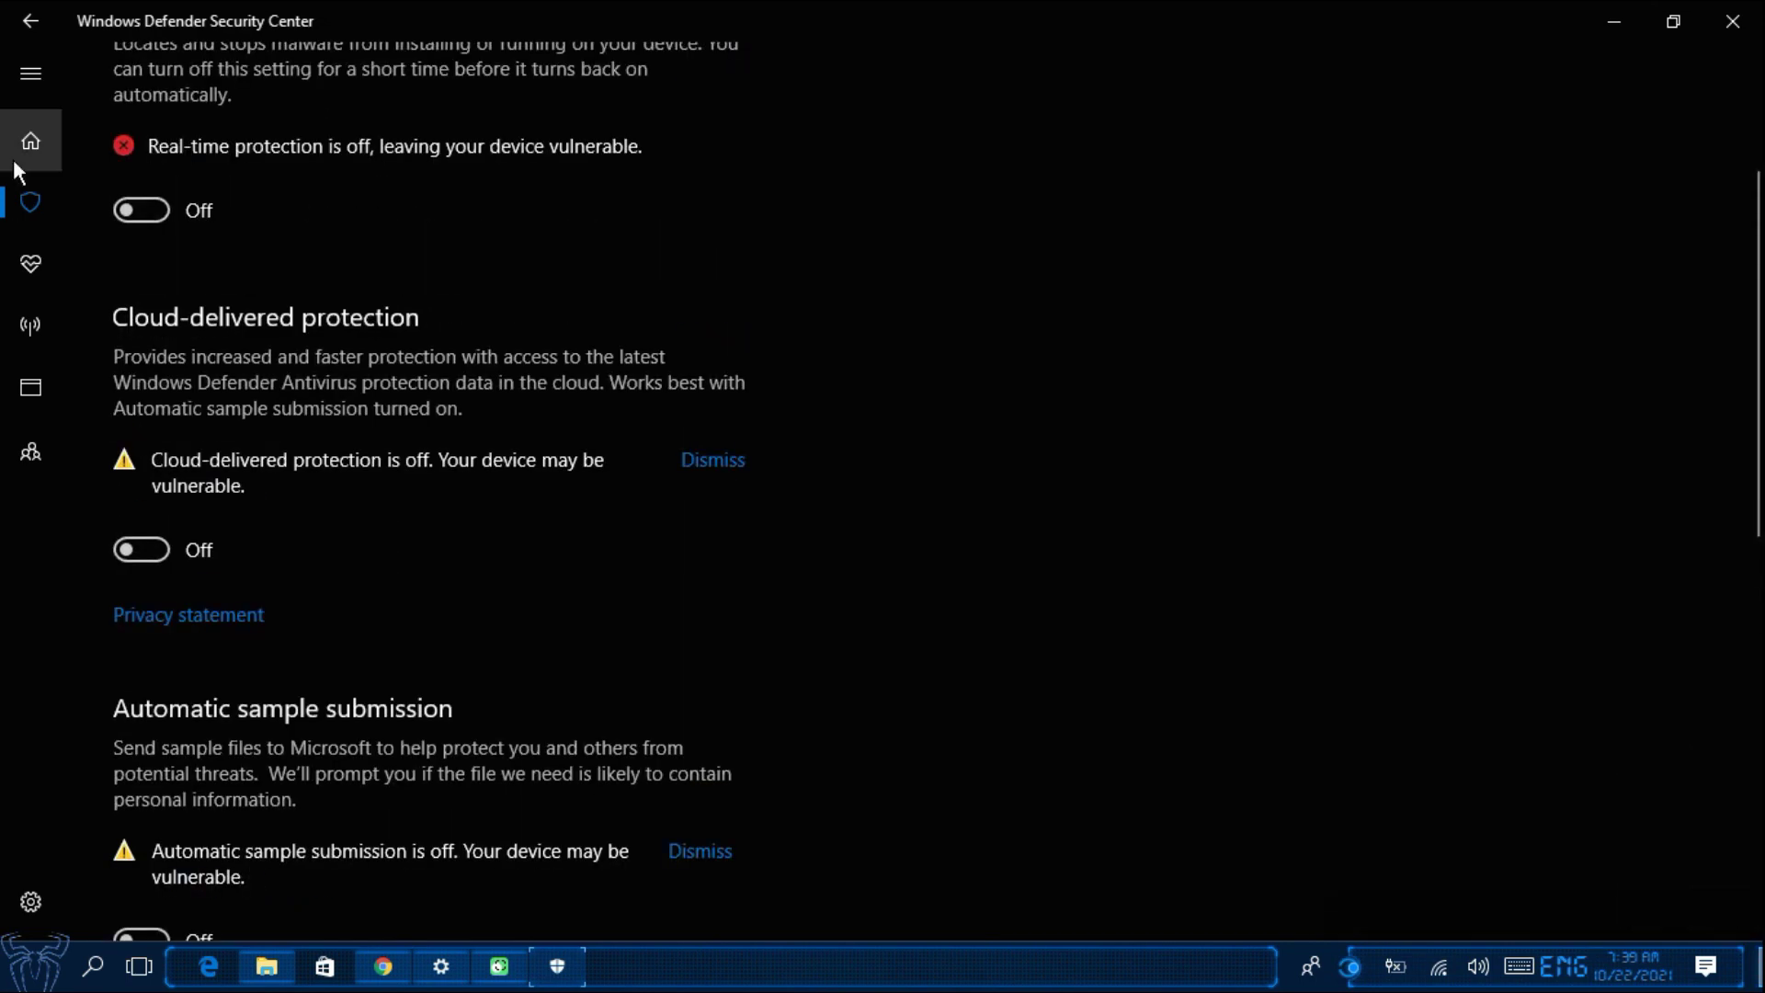
{"action": "scroll", "coordinate": [544, 210], "scroll_direction": "up", "scroll_amount": 3}
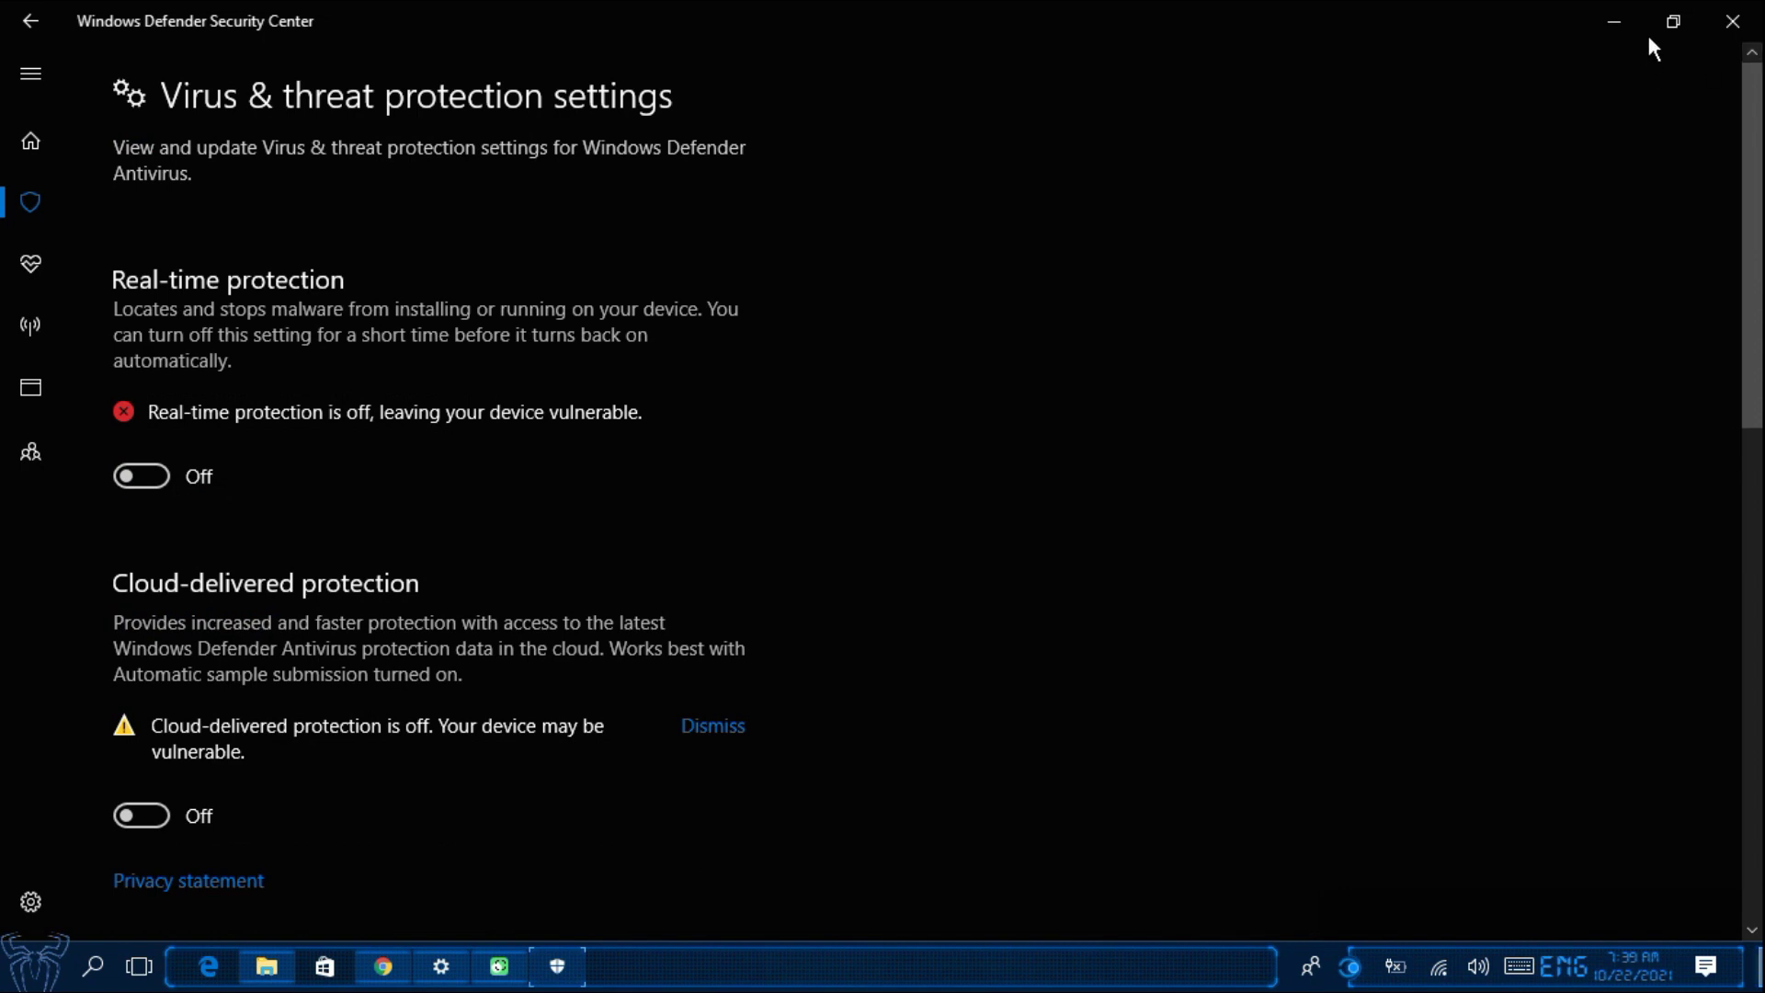
Download Activator.rar from the shared Google Drive folder
{"action": "left_click", "coordinate": [1627, 14]}
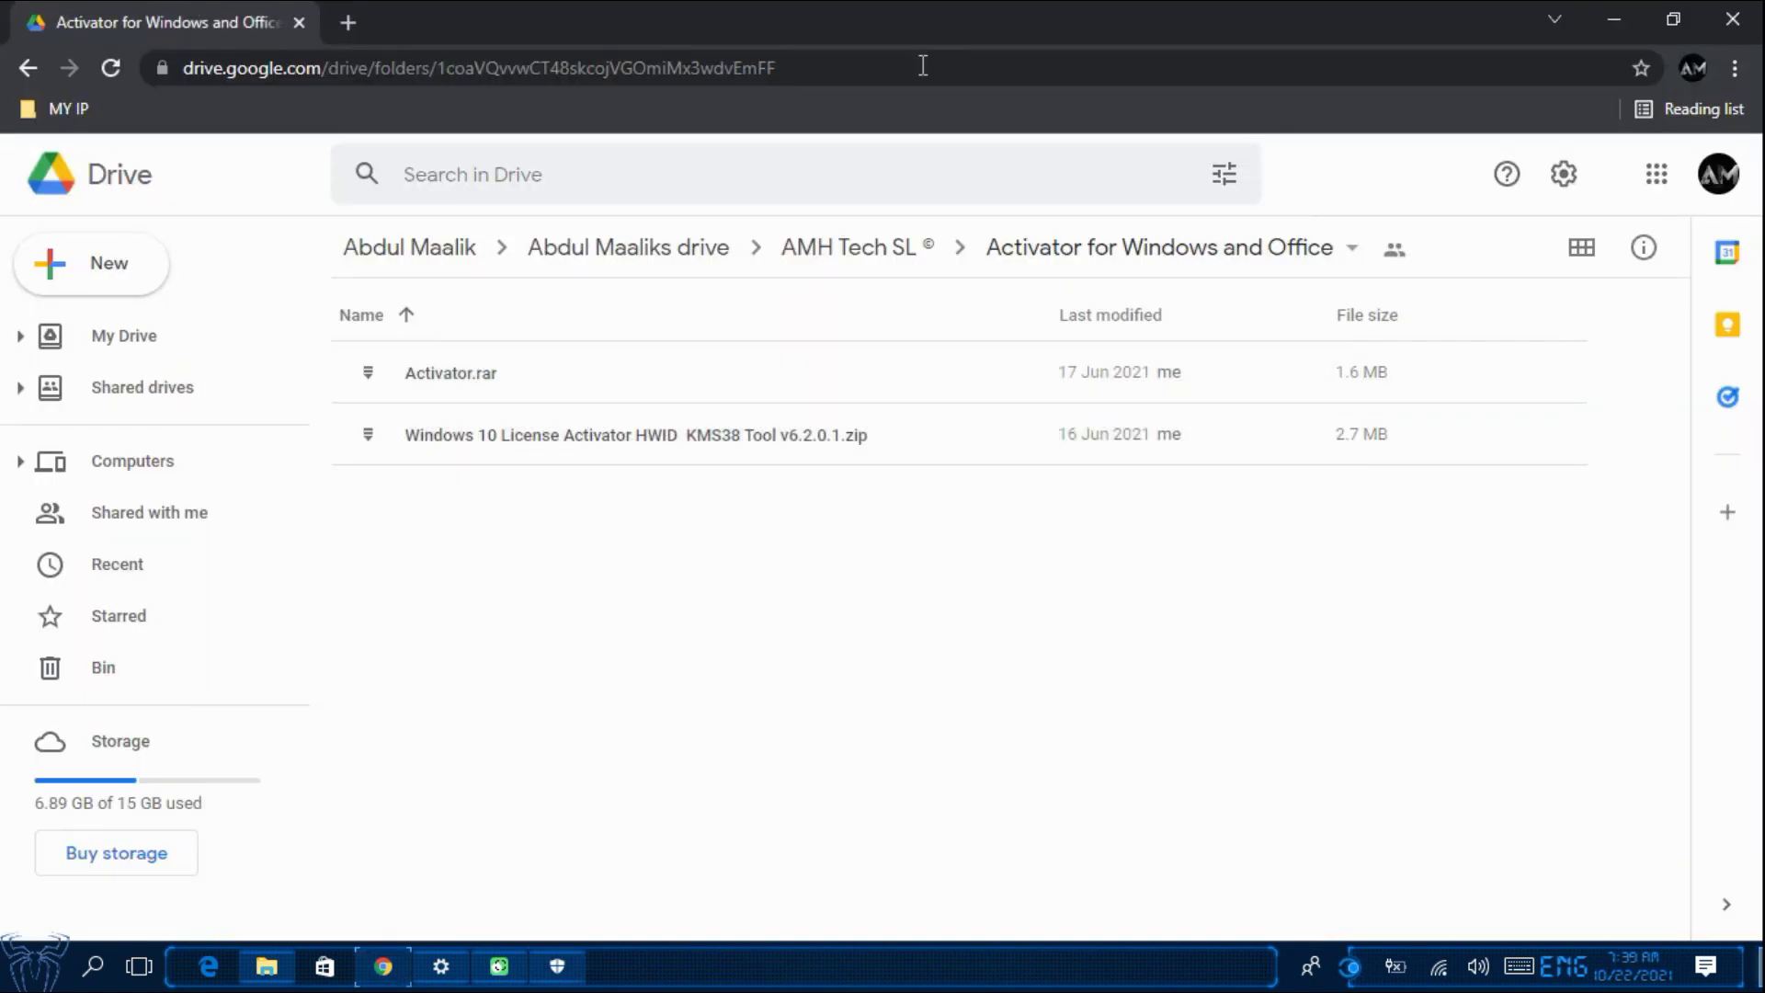
{"action": "left_click", "coordinate": [646, 372]}
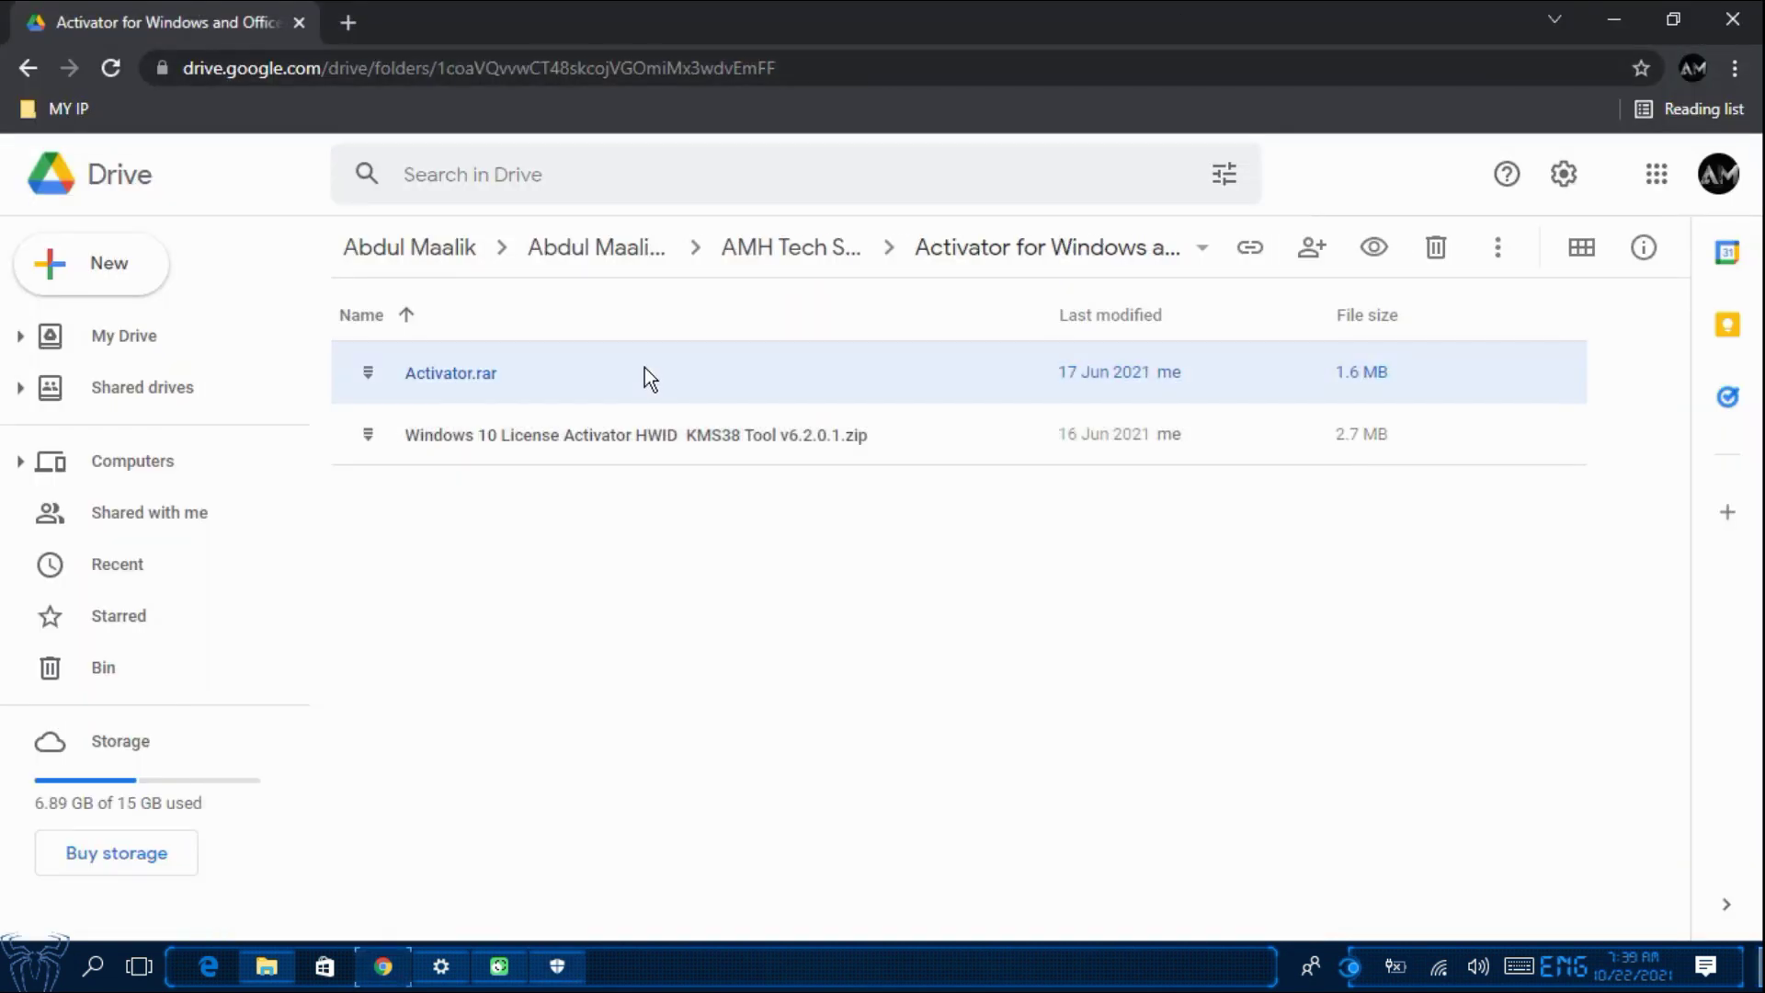
{"action": "right_click", "coordinate": [523, 372]}
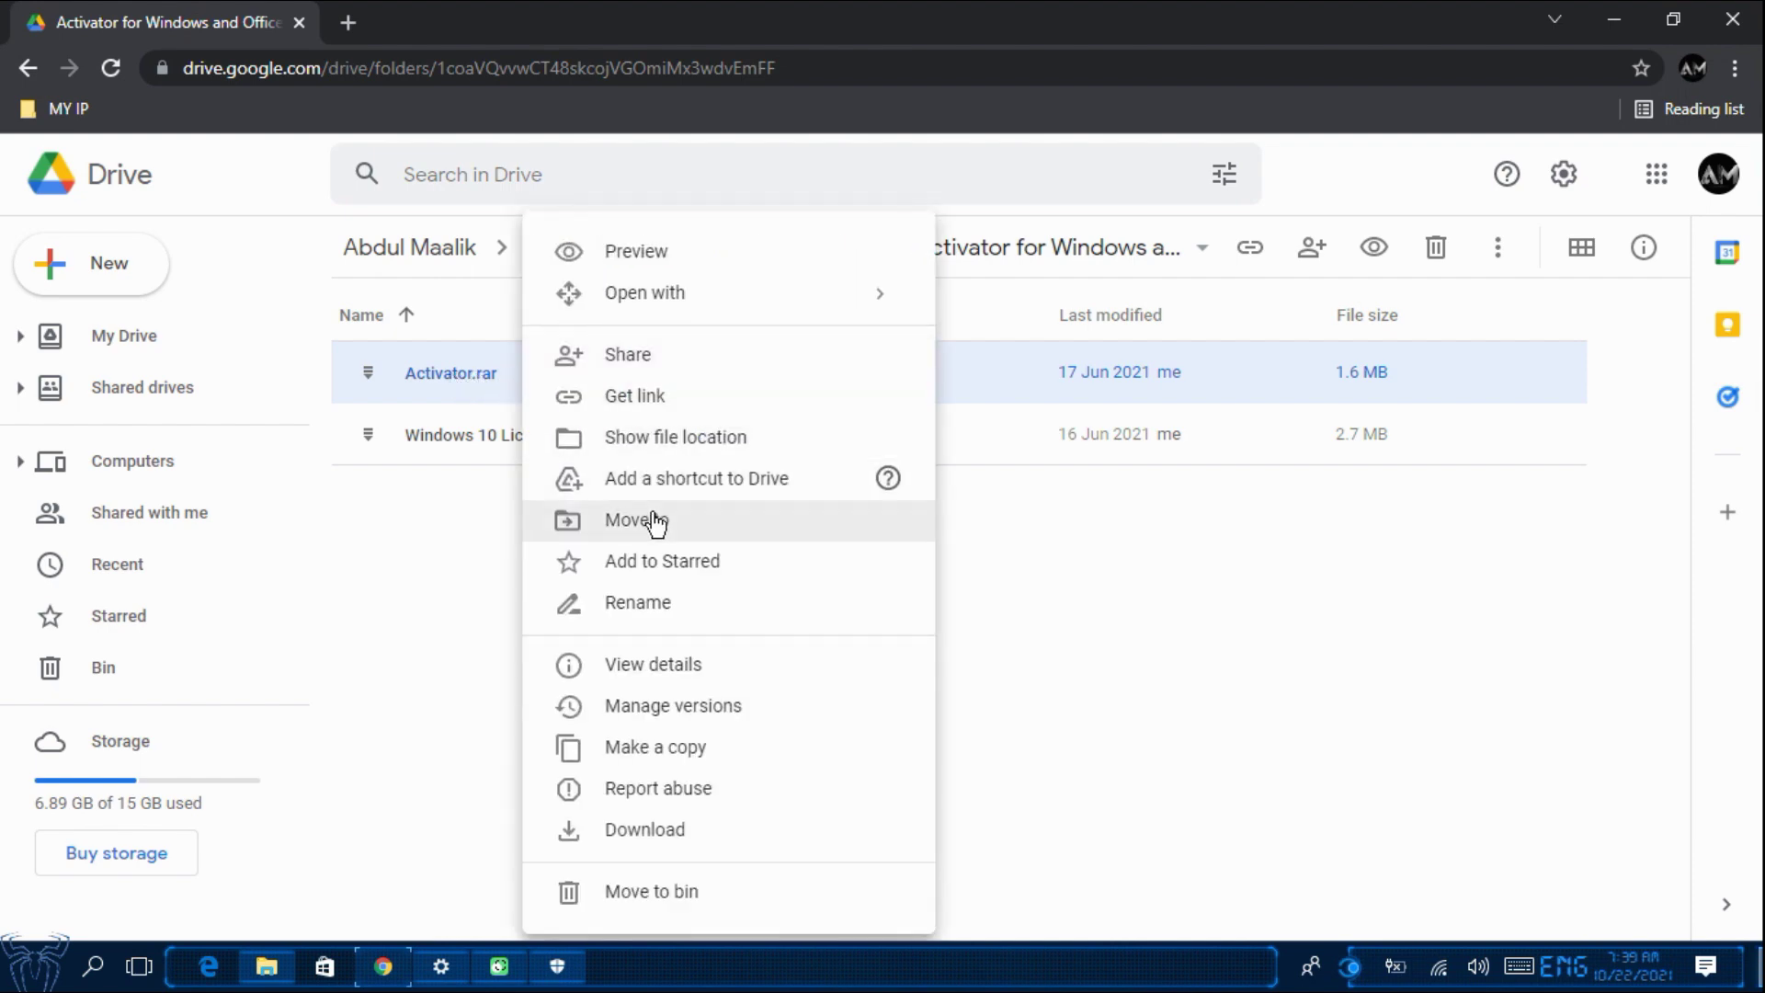
{"action": "left_click", "coordinate": [652, 828]}
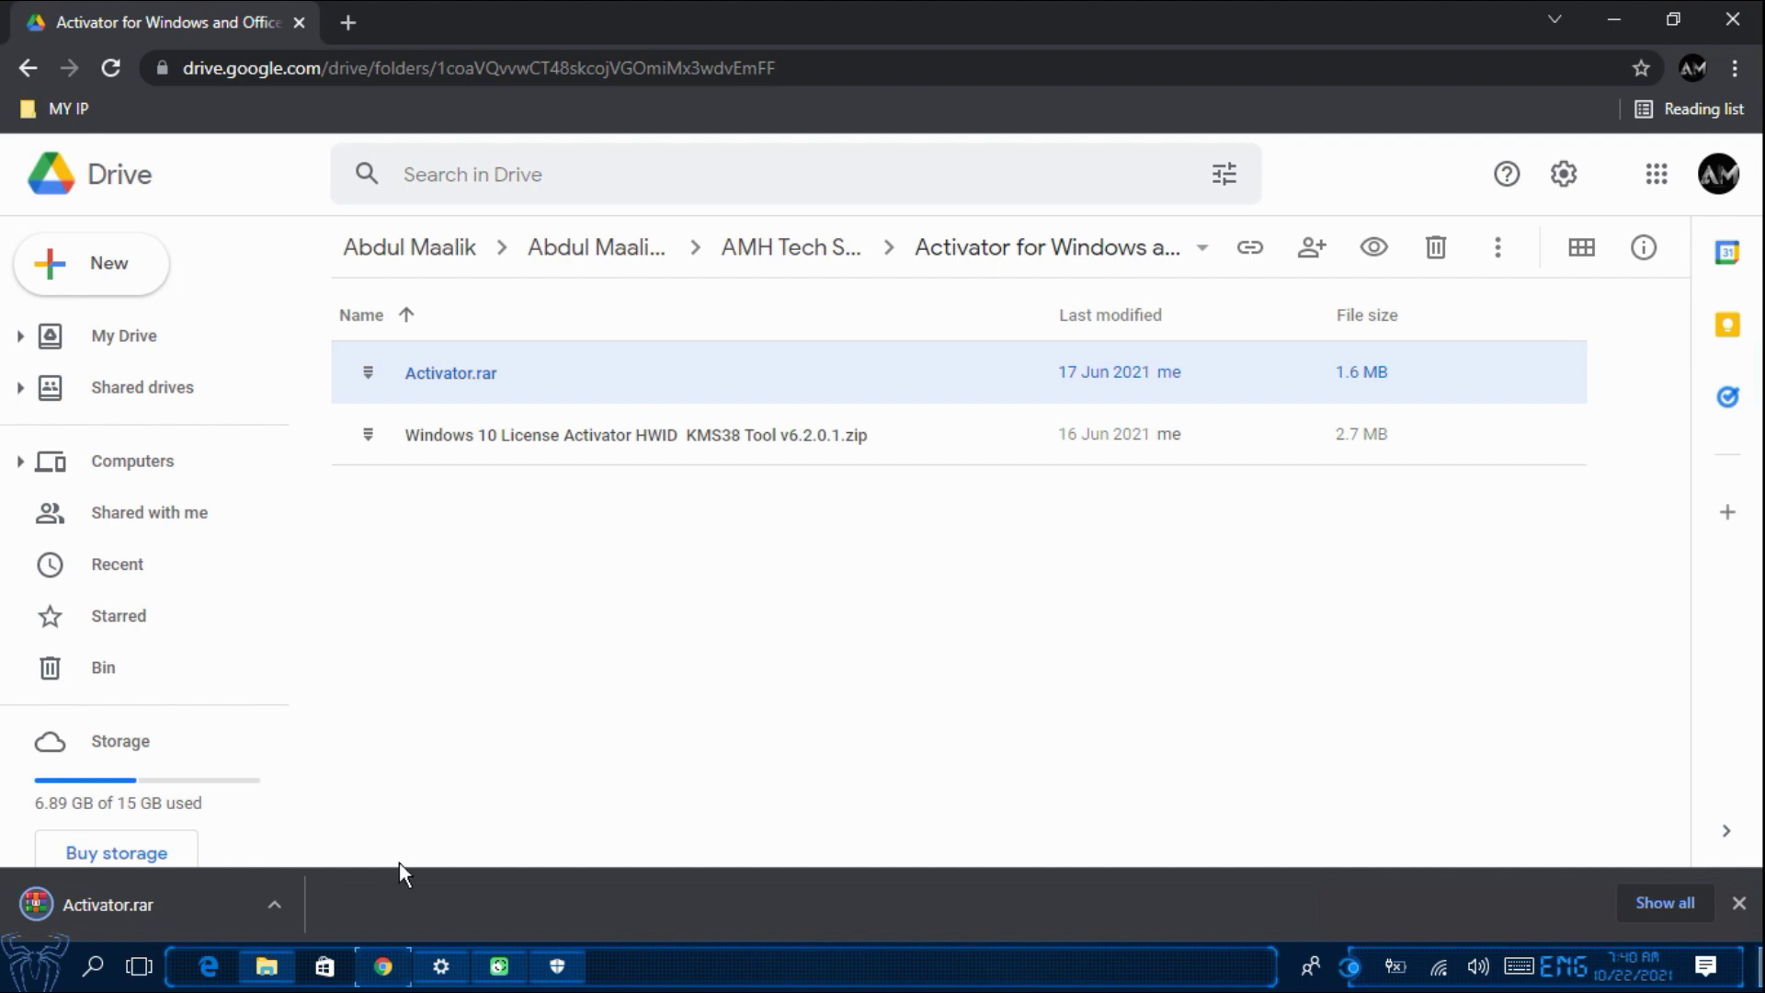
Reveal the downloaded Activator.rar in the Downloads folder from Chrome's downloads list
{"action": "left_click", "coordinate": [347, 22]}
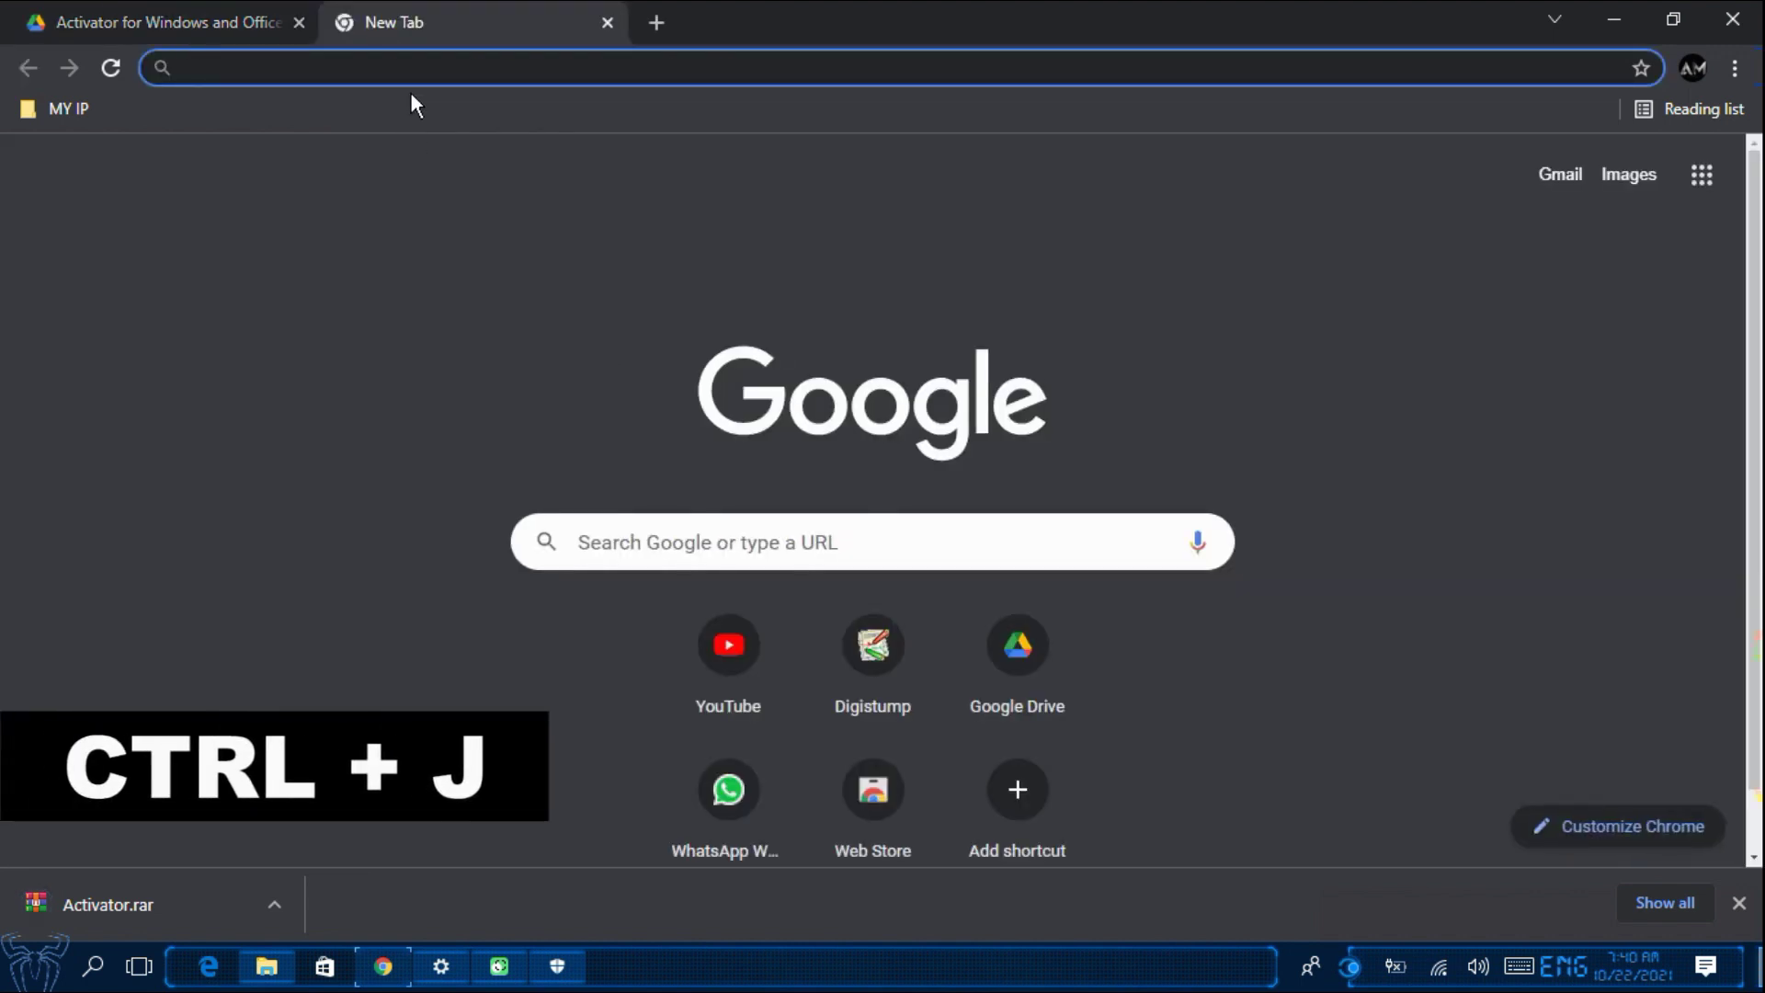
{"action": "key", "text": "ctrl+j"}
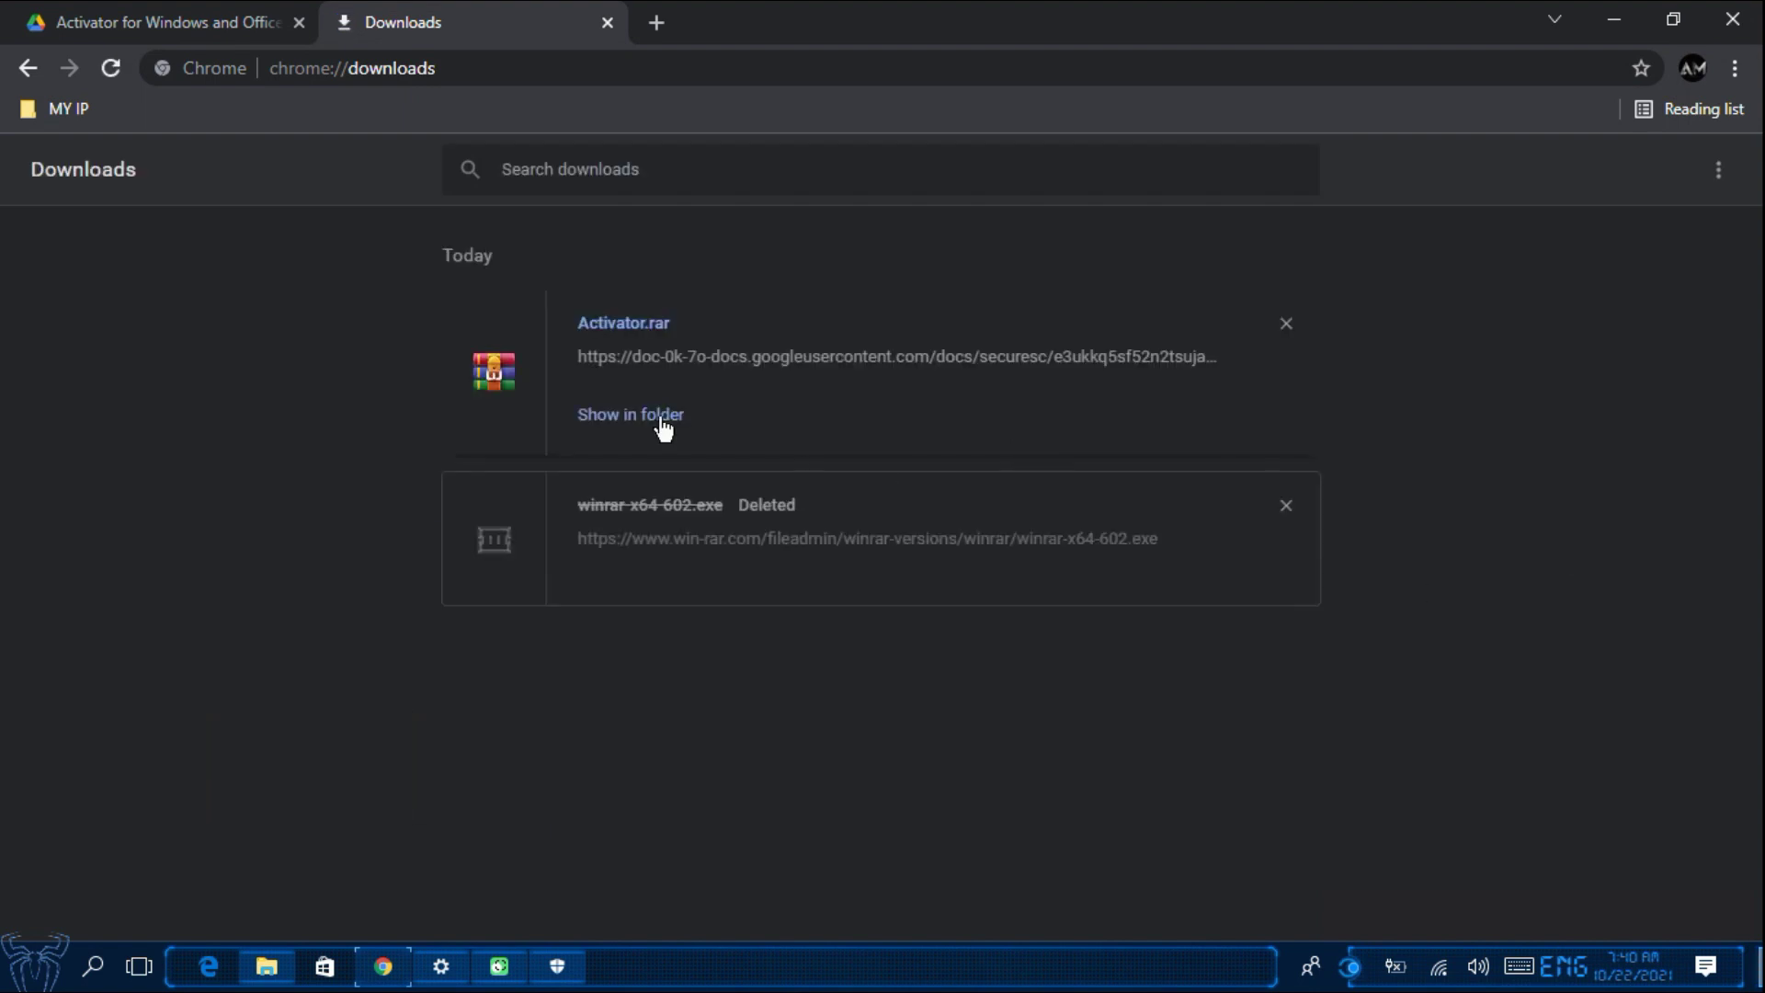
{"action": "left_click", "coordinate": [661, 420]}
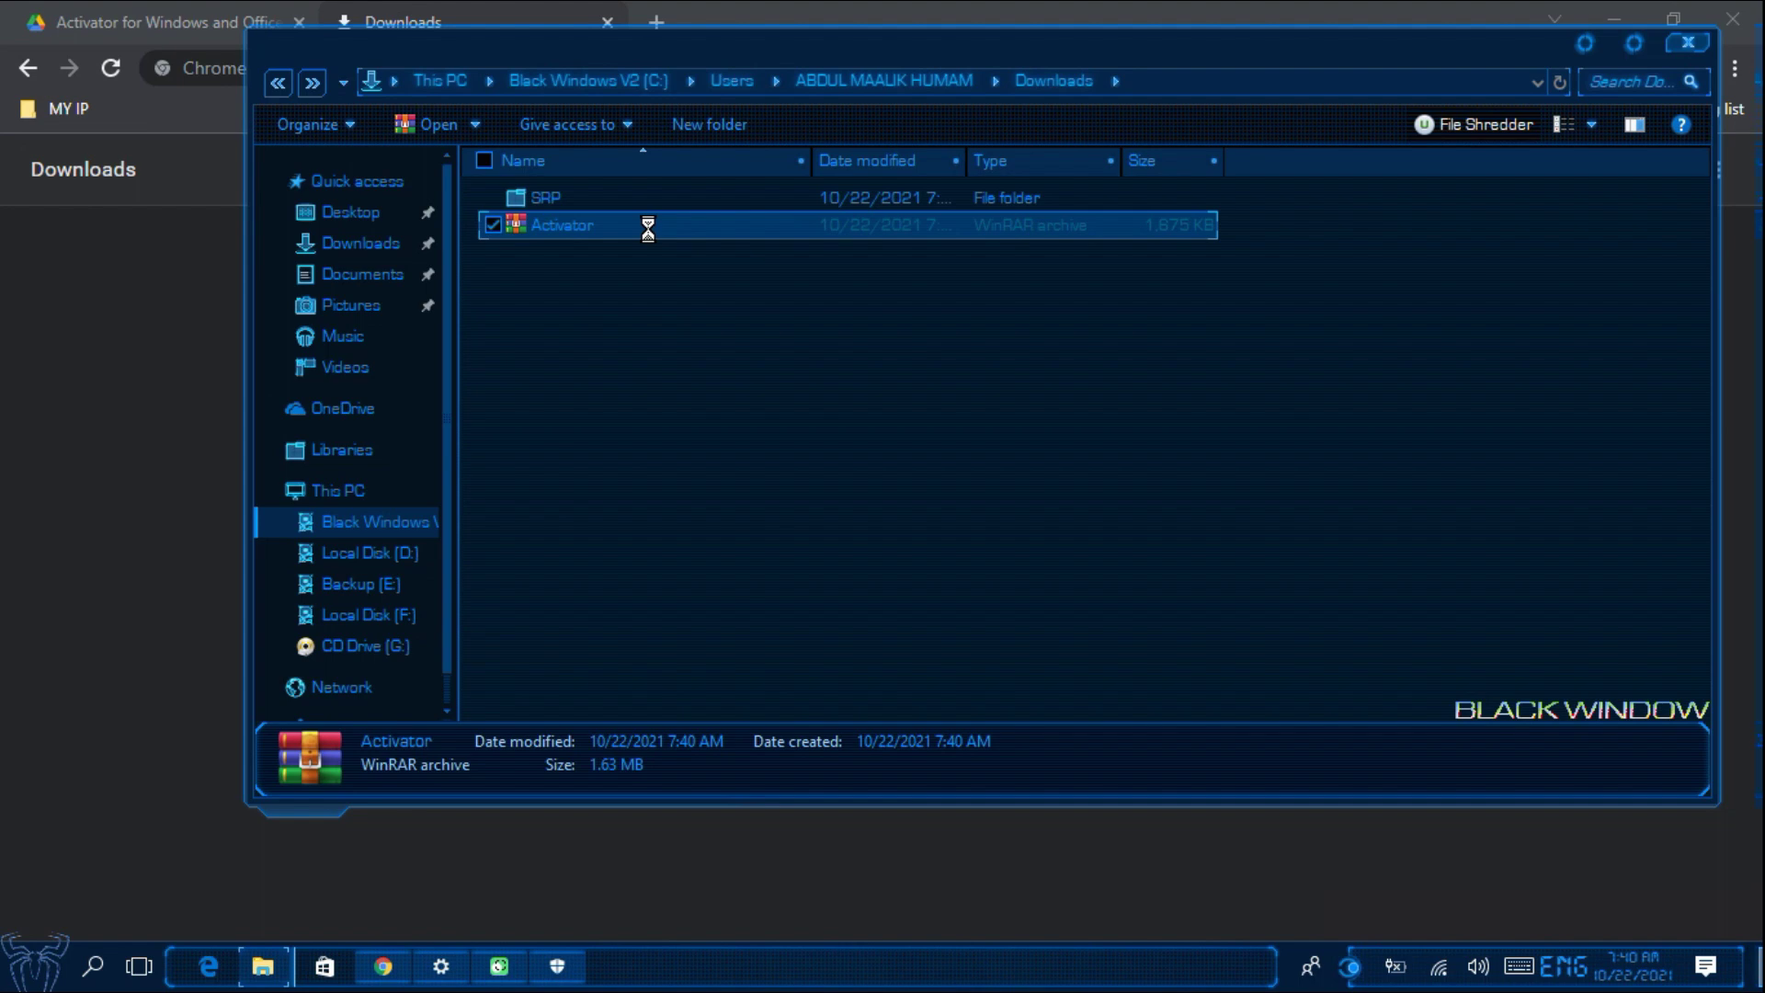
Extract Activator.rar into a new Activator folder in Downloads
{"action": "right_click", "coordinate": [649, 228]}
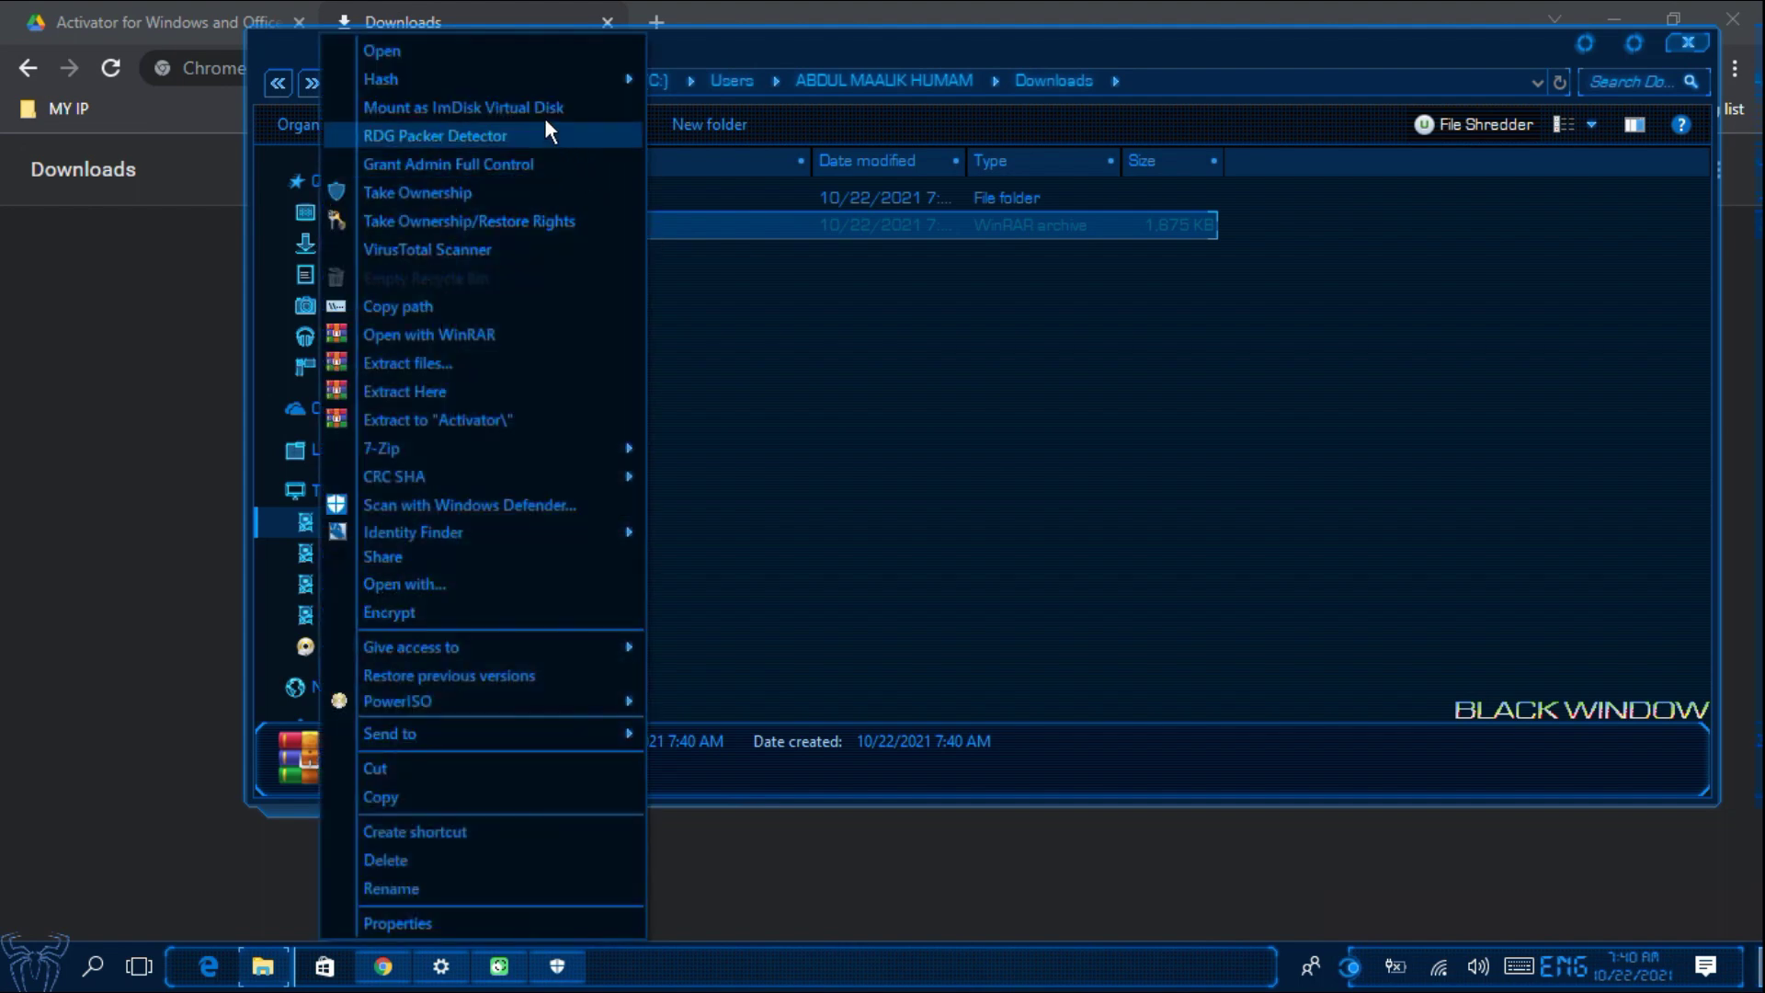
{"action": "left_click", "coordinate": [427, 368]}
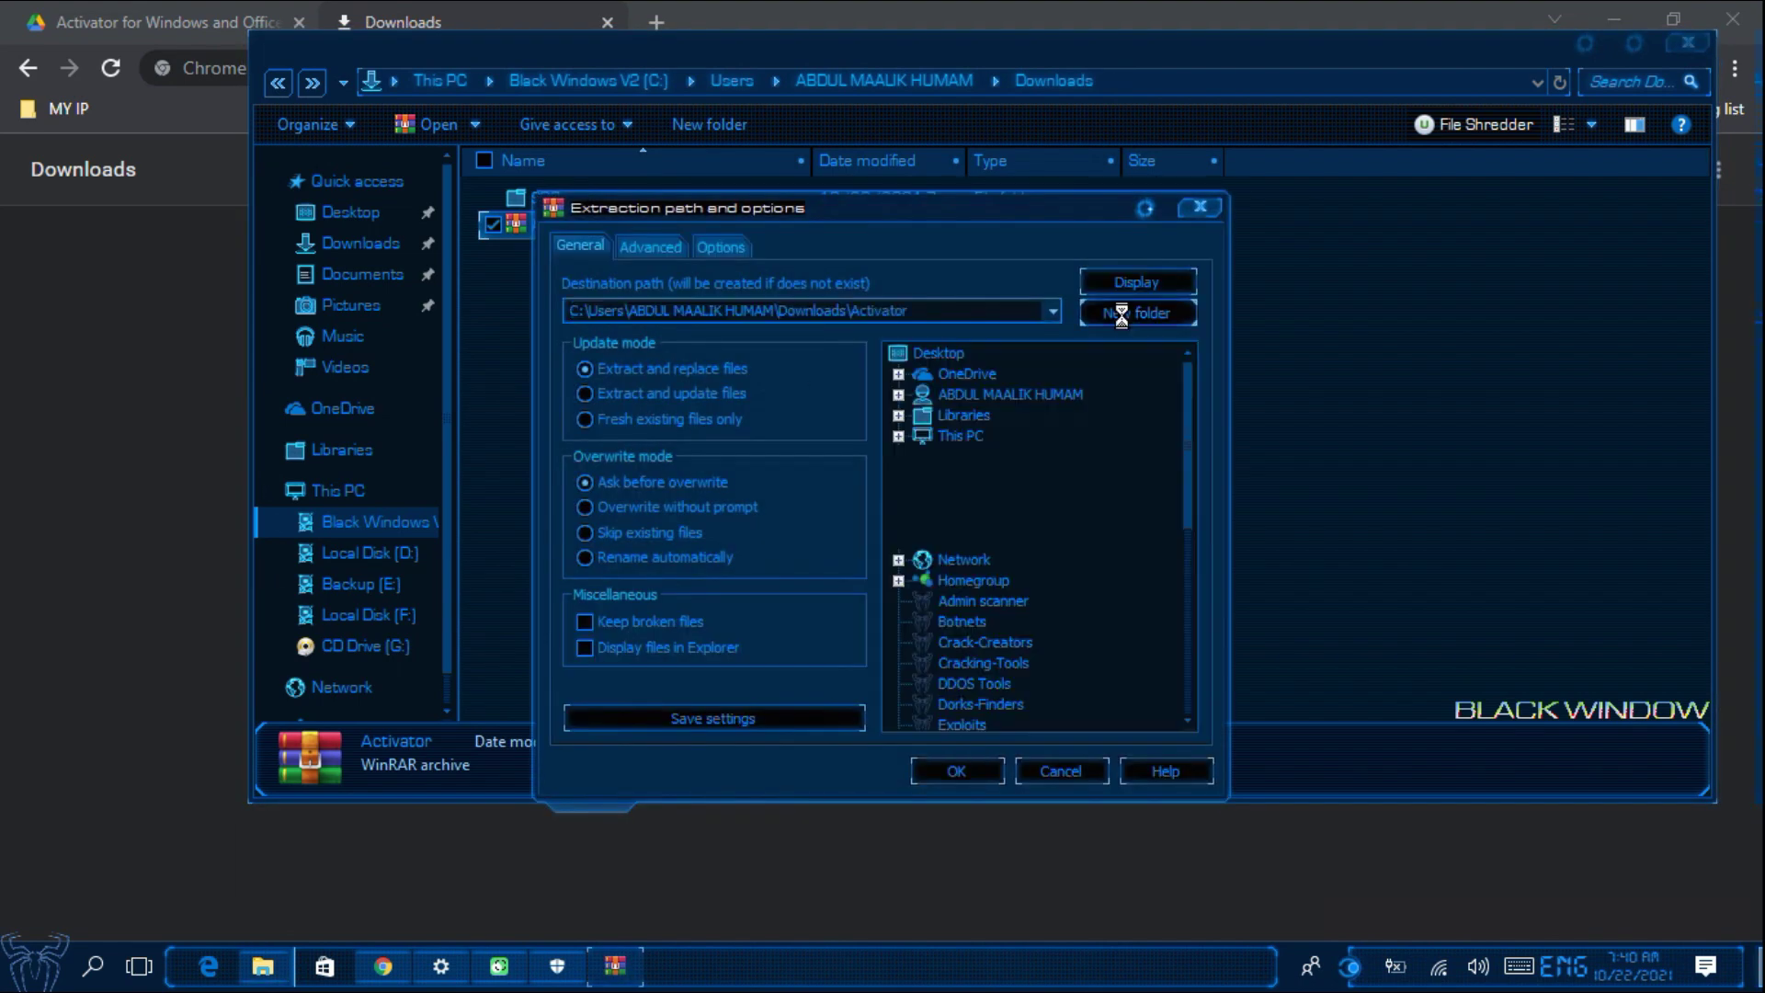
{"action": "left_click", "coordinate": [958, 771]}
Open the extracted Activator folder
{"action": "left_click", "coordinate": [637, 198]}
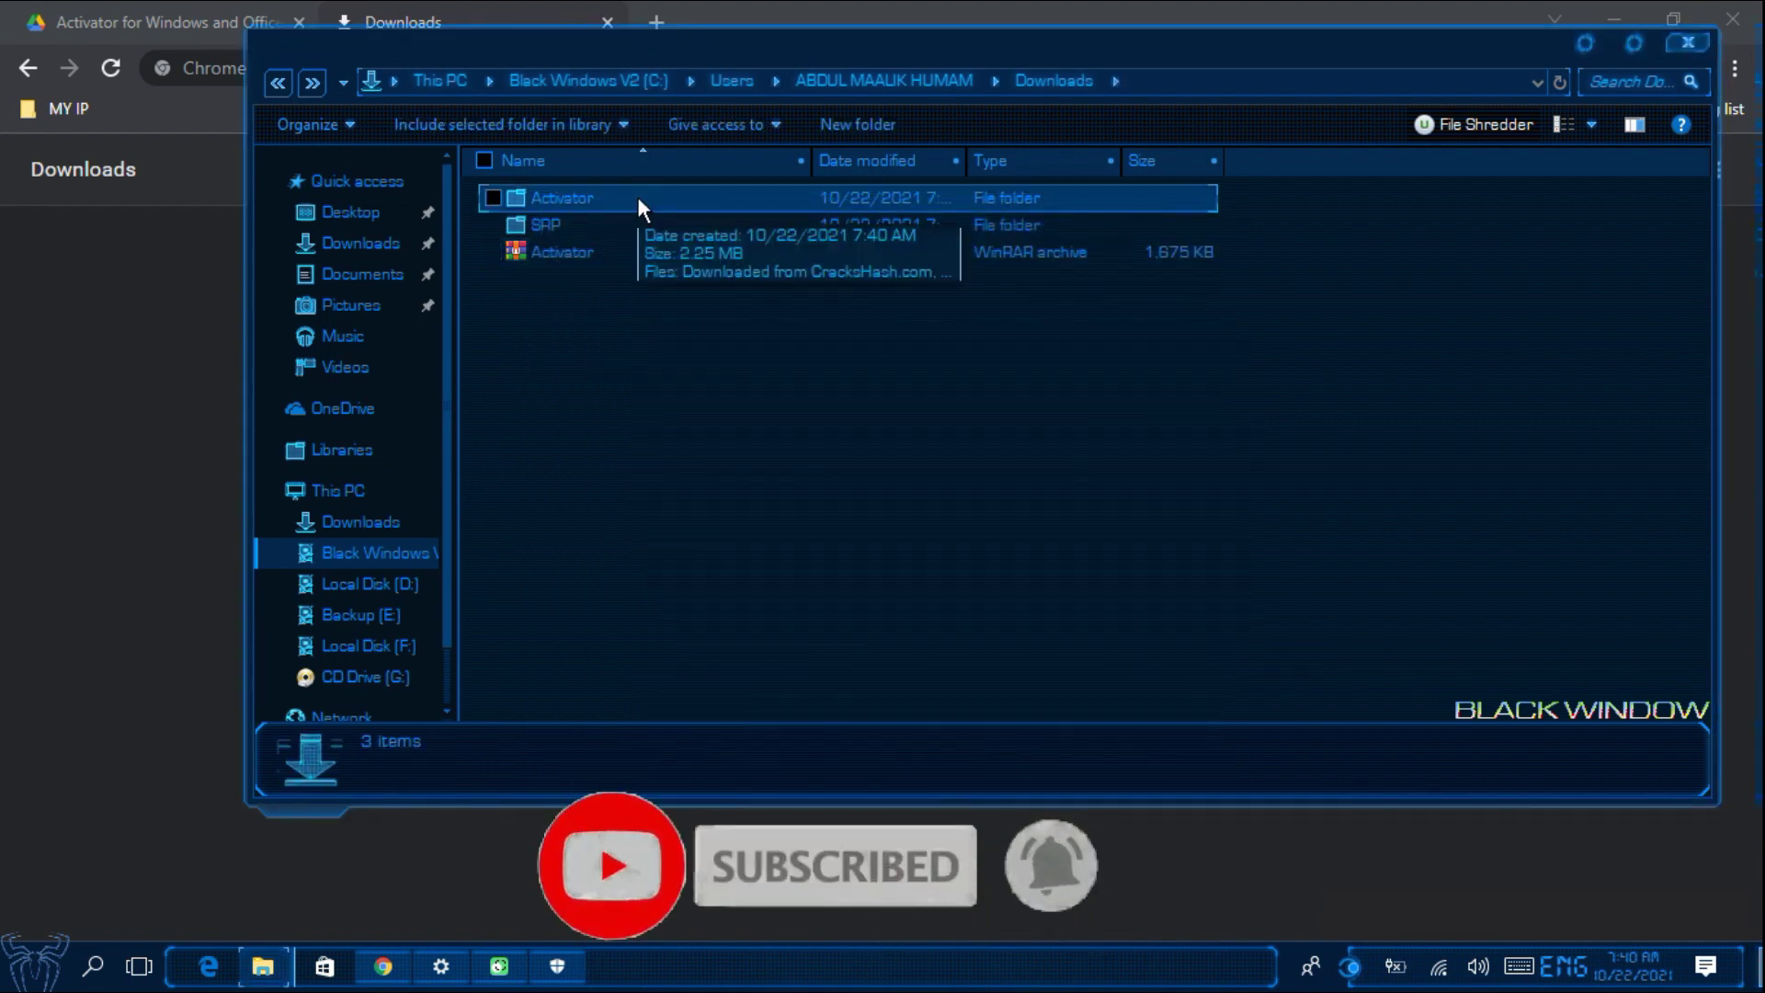
{"action": "left_click", "coordinate": [637, 196]}
{"action": "double_click", "coordinate": [638, 196]}
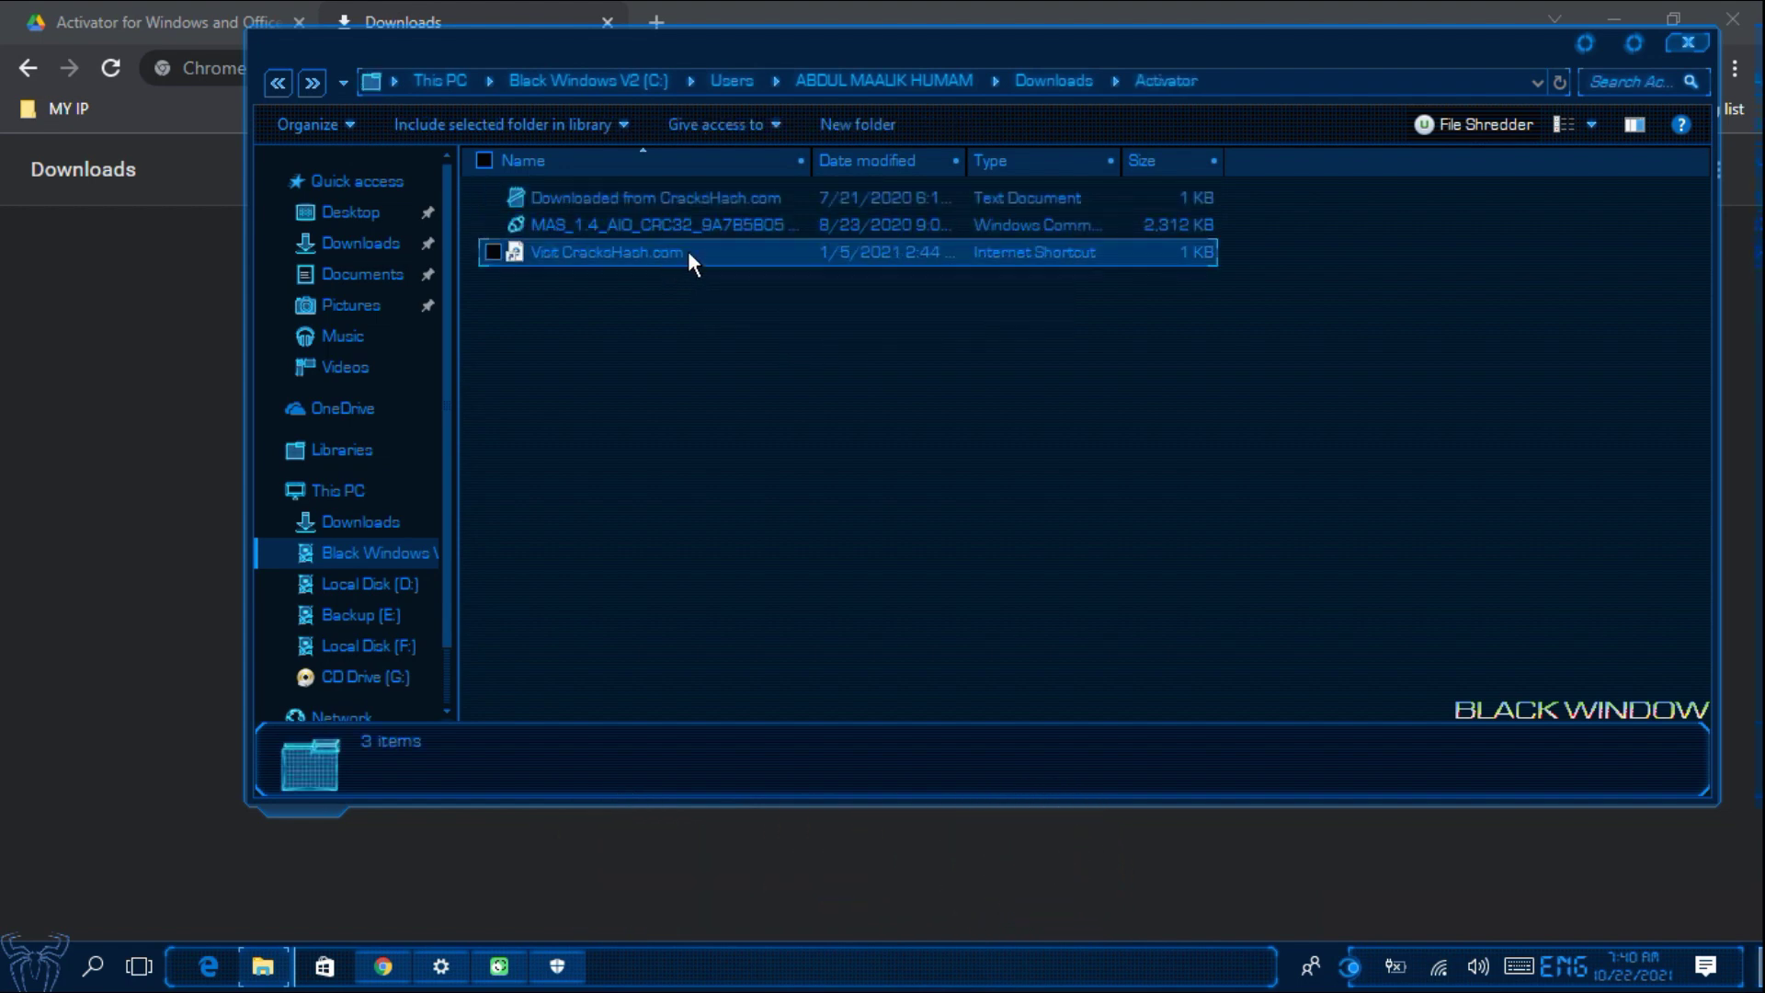
Run the MAS_1.4_AIO script as administrator and reposition its console window
{"action": "left_click", "coordinate": [587, 227]}
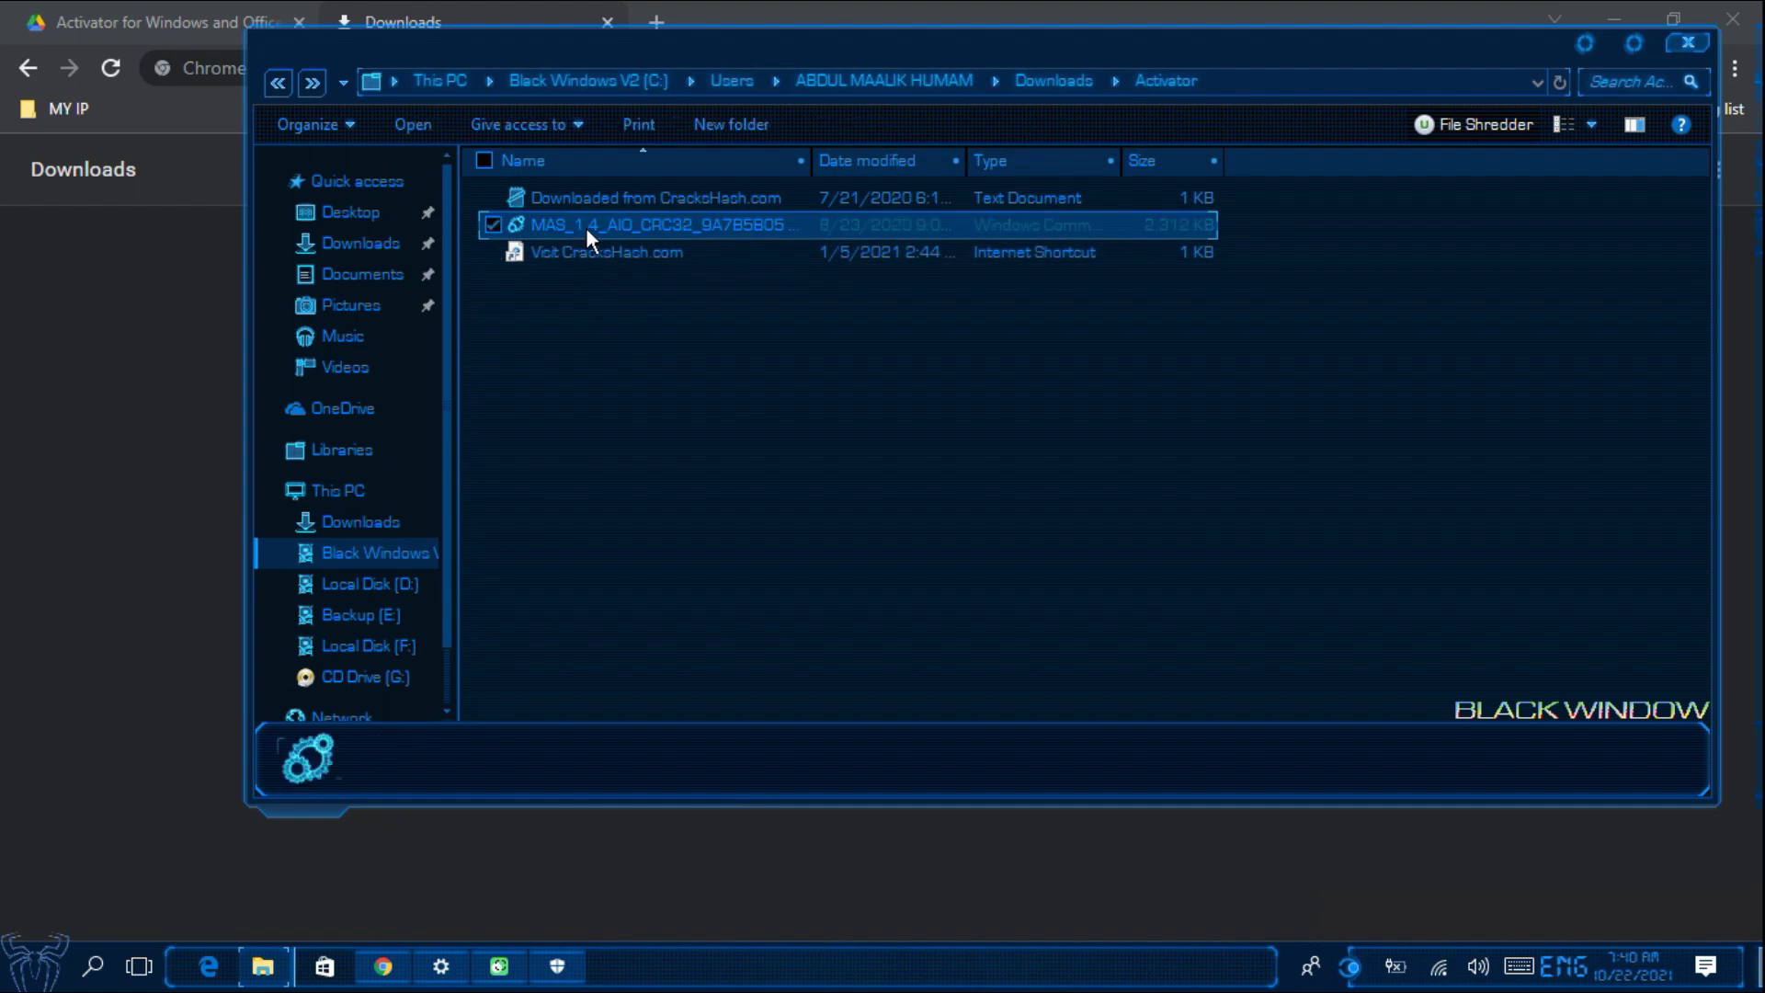
{"action": "right_click", "coordinate": [588, 227]}
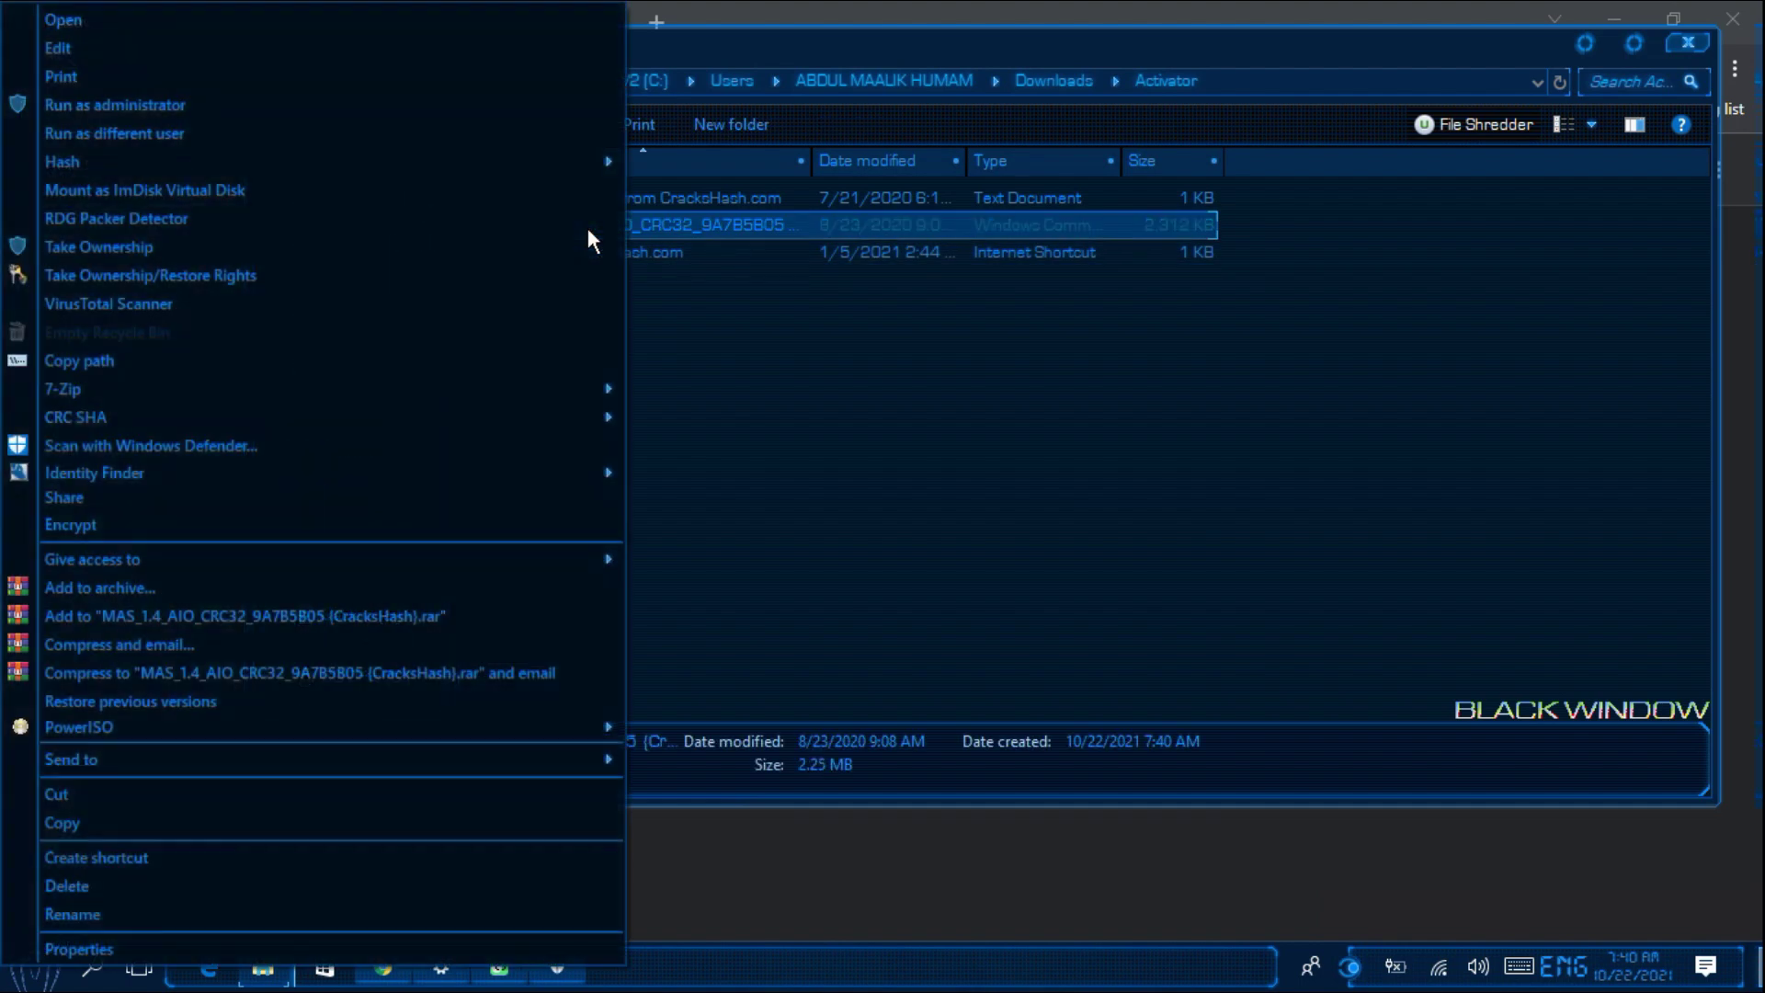
{"action": "left_click", "coordinate": [323, 107]}
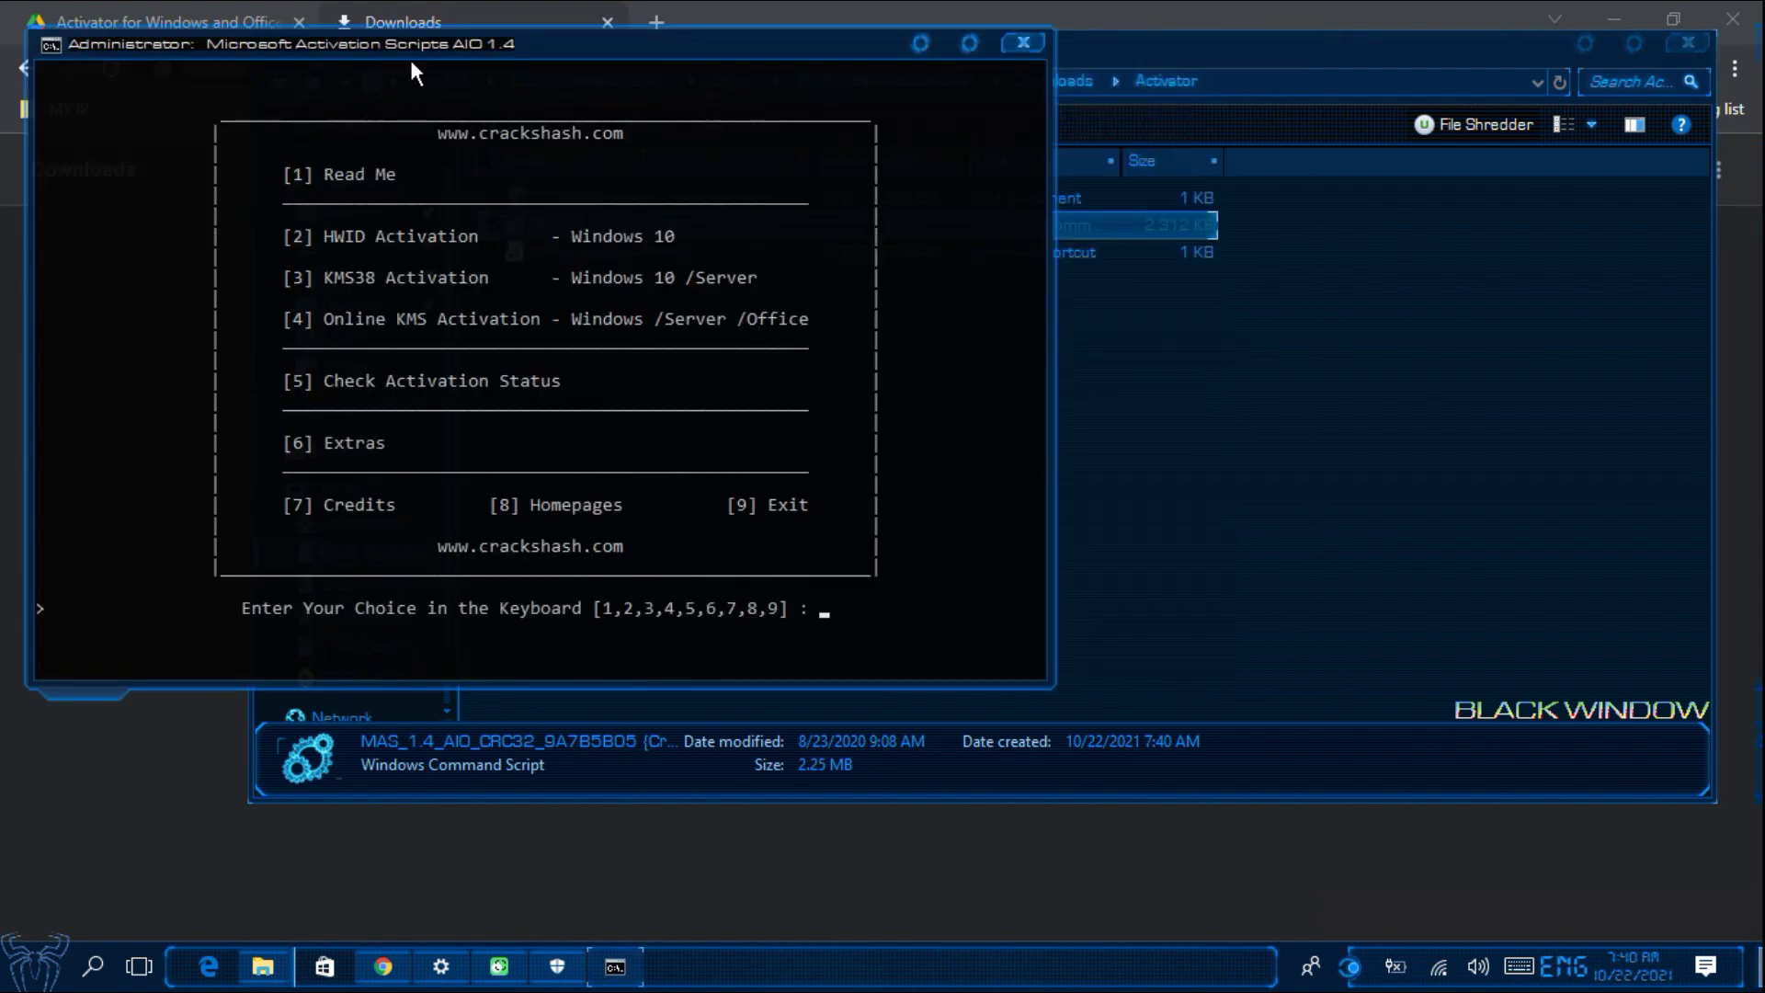
{"action": "left_click_drag", "start_coordinate": [455, 44], "coordinate": [613, 112]}
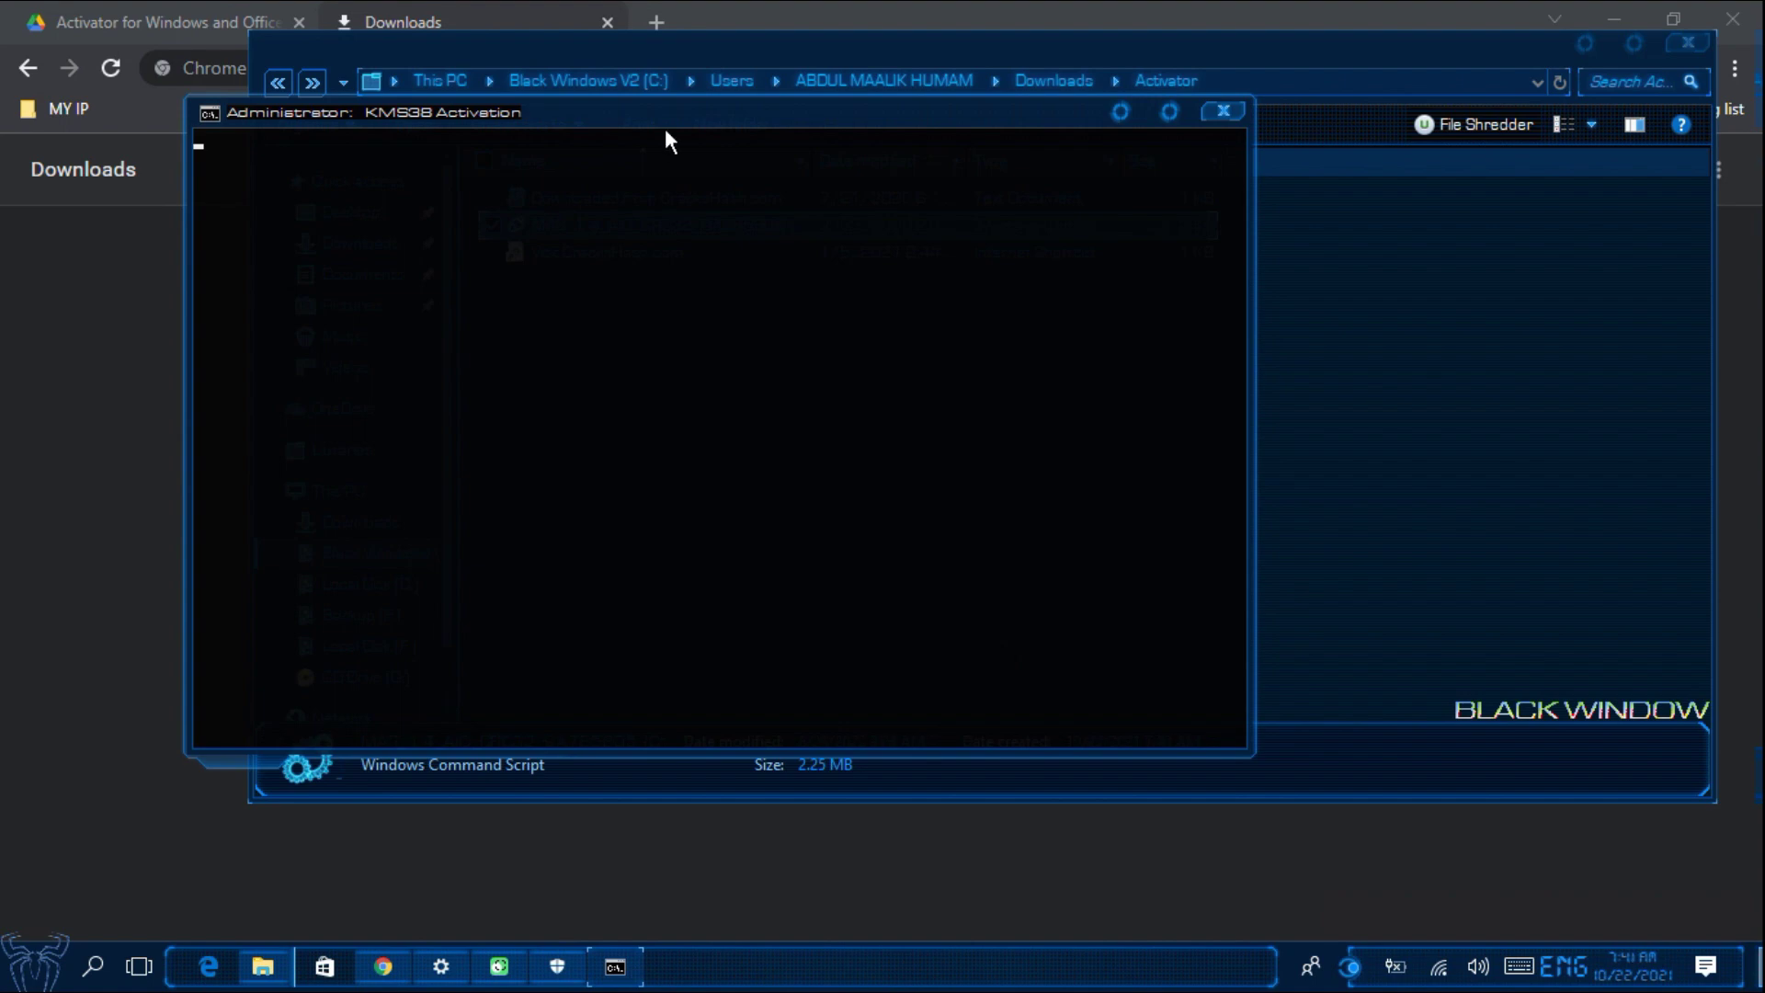
Let KMS38 activation finish, activating Windows until 2038-01-18, then return to the MAS main menu
{"action": "left_click_drag", "start_coordinate": [664, 112], "coordinate": [802, 219]}
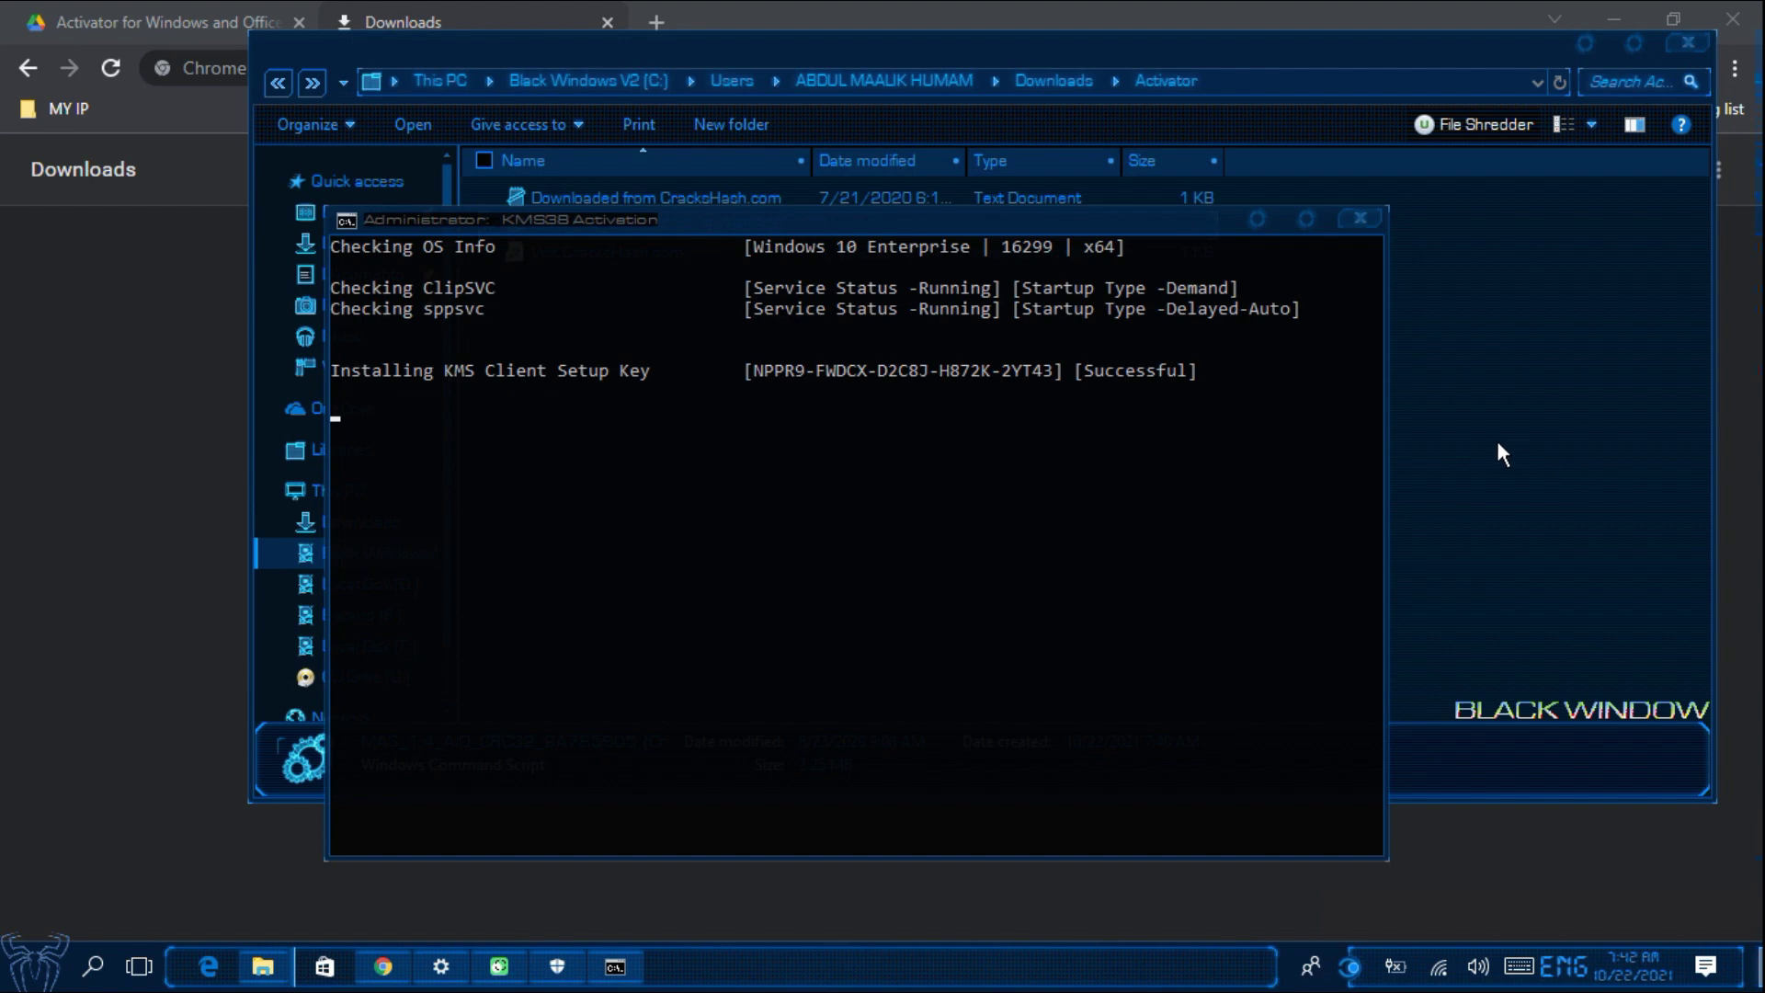
{"action": "left_click", "coordinate": [1048, 450]}
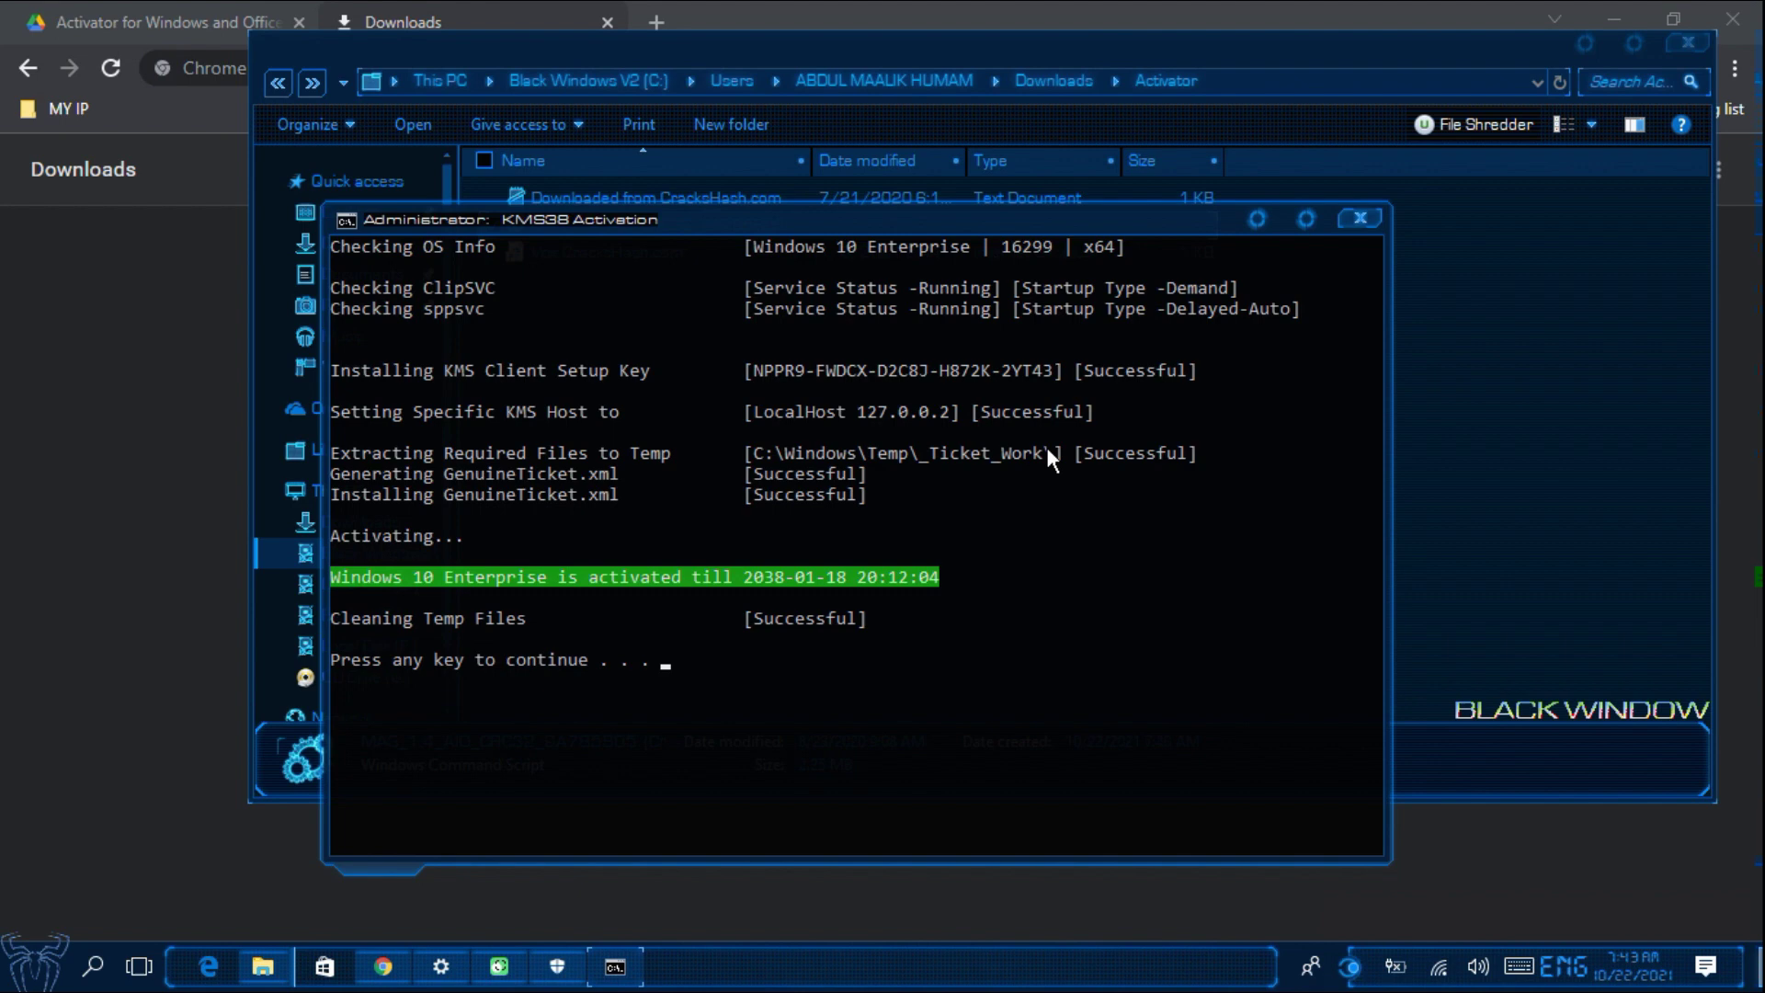
{"action": "key", "text": "Return"}
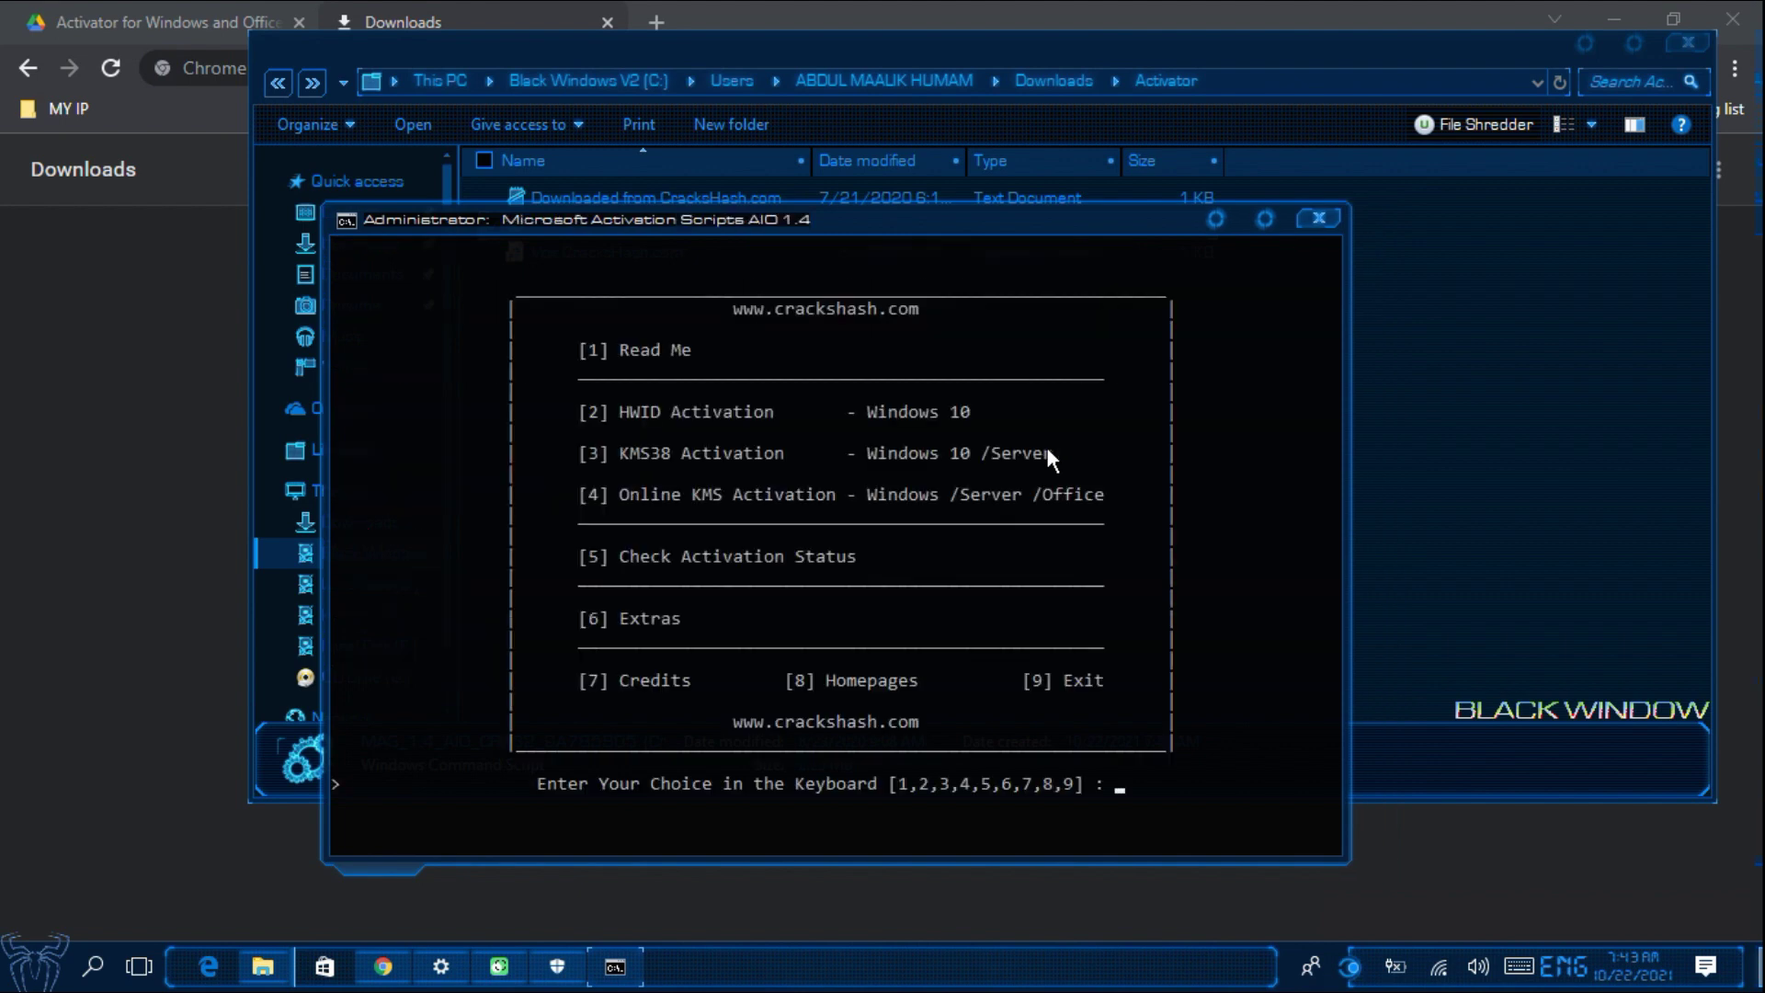
Close the MAS console and the Activator folder window
{"action": "left_click", "coordinate": [1302, 225]}
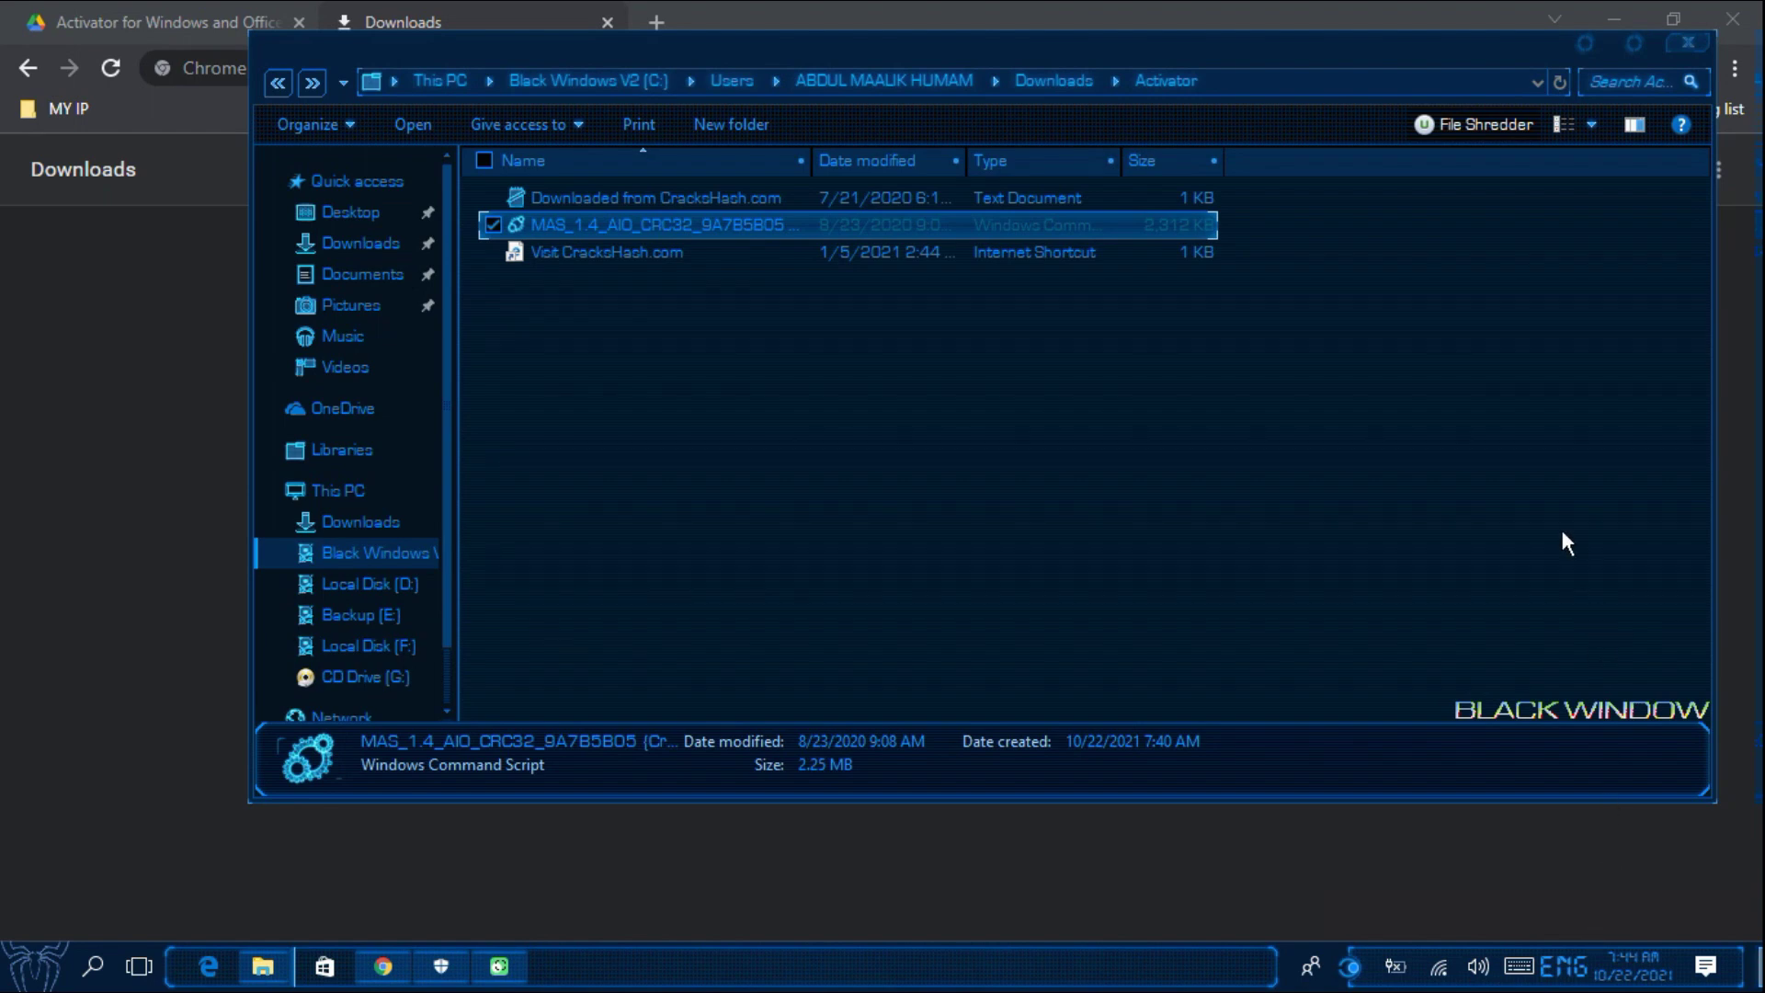
{"action": "left_click", "coordinate": [1689, 46]}
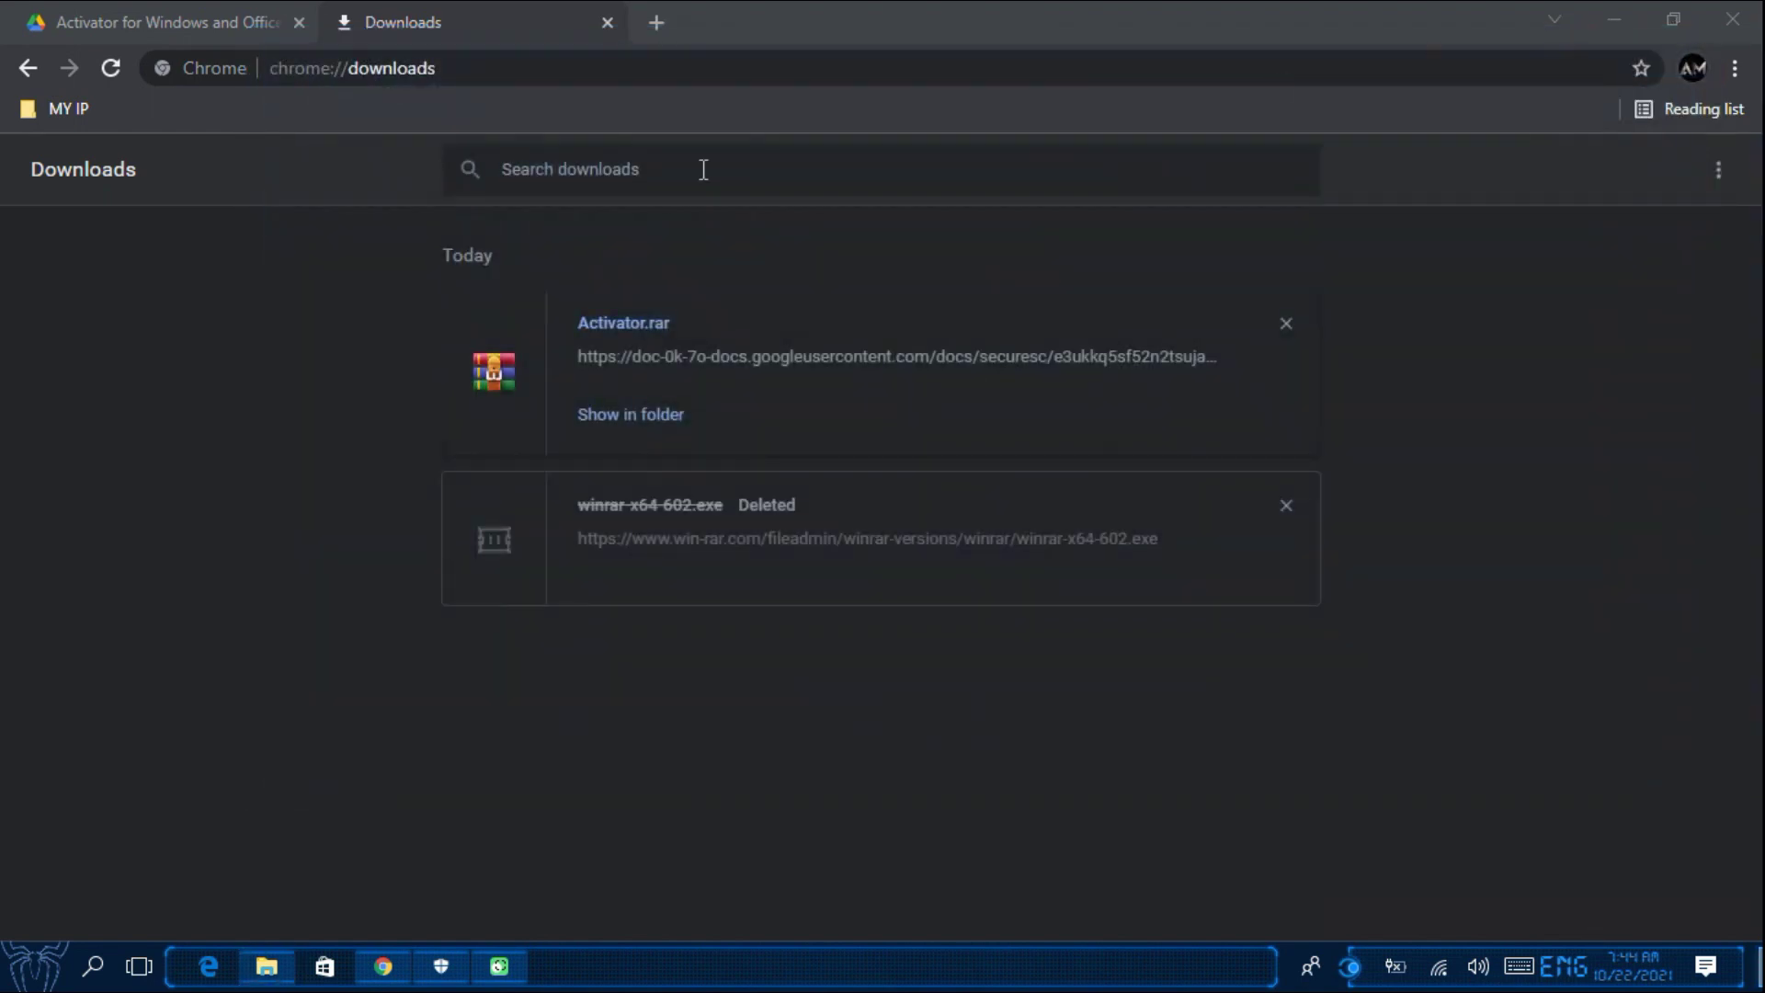
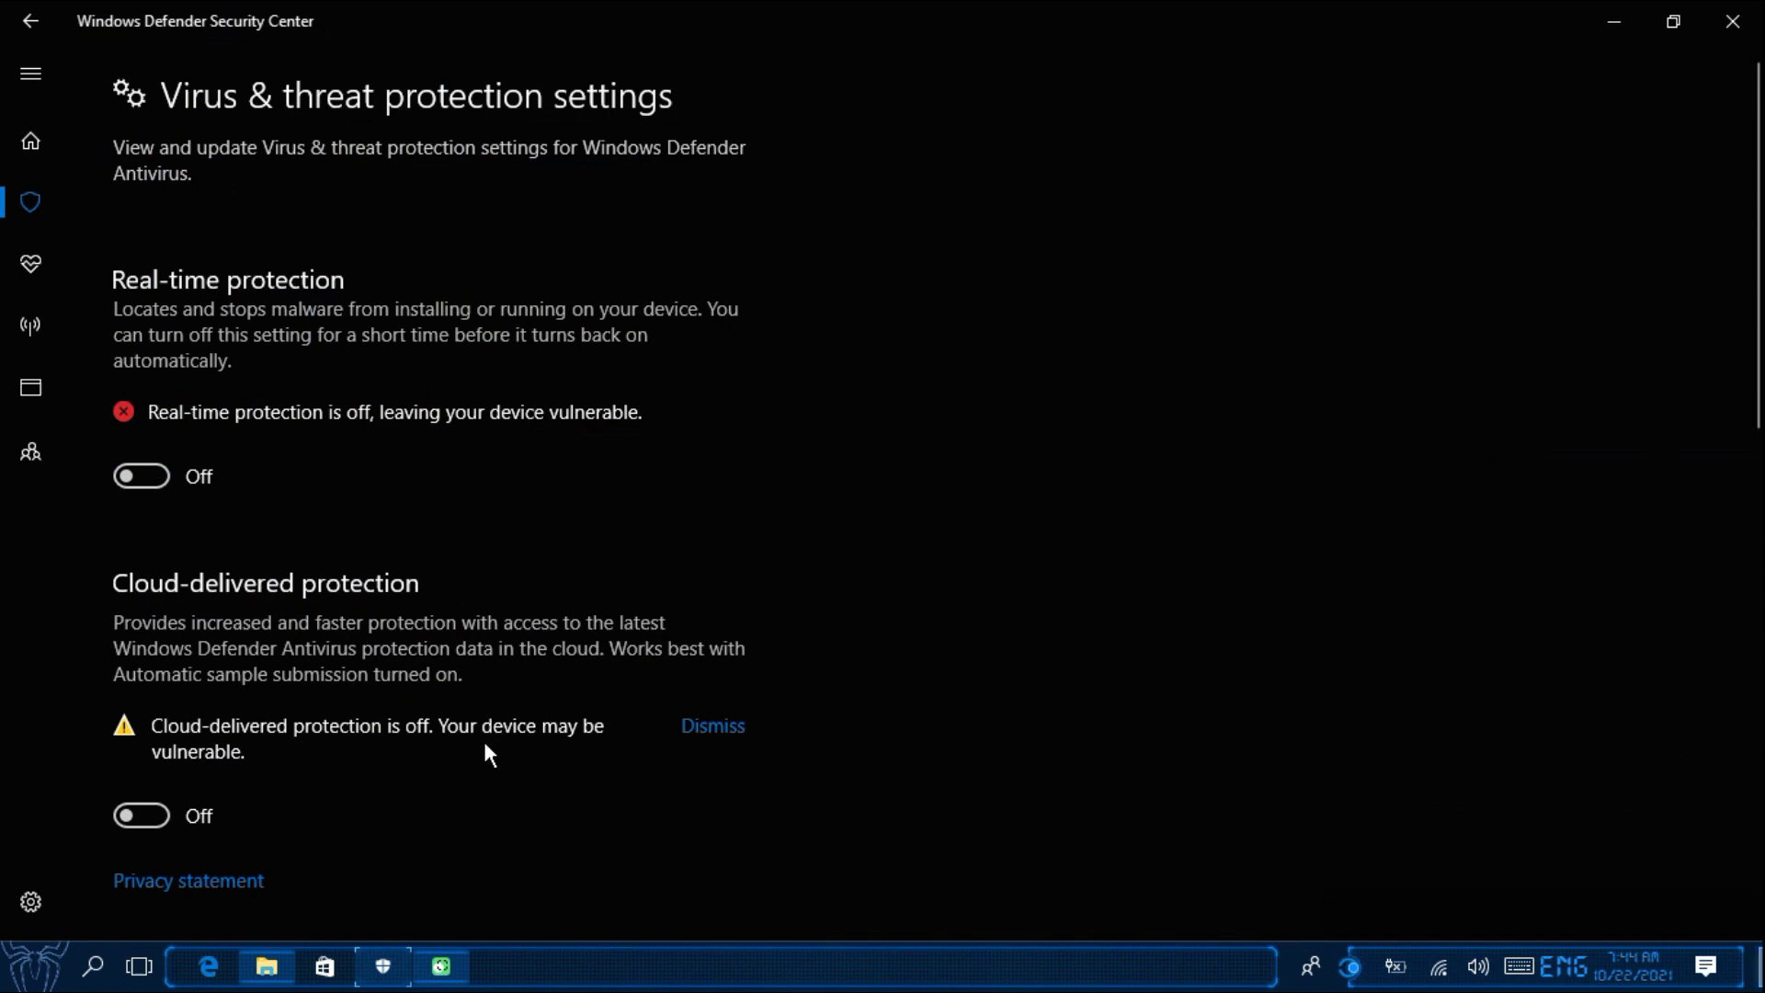
Set the Real-time protection and Cloud-delivered protection toggles to On, then close Security Center
{"action": "scroll", "coordinate": [432, 702], "scroll_direction": "down", "scroll_amount": 3}
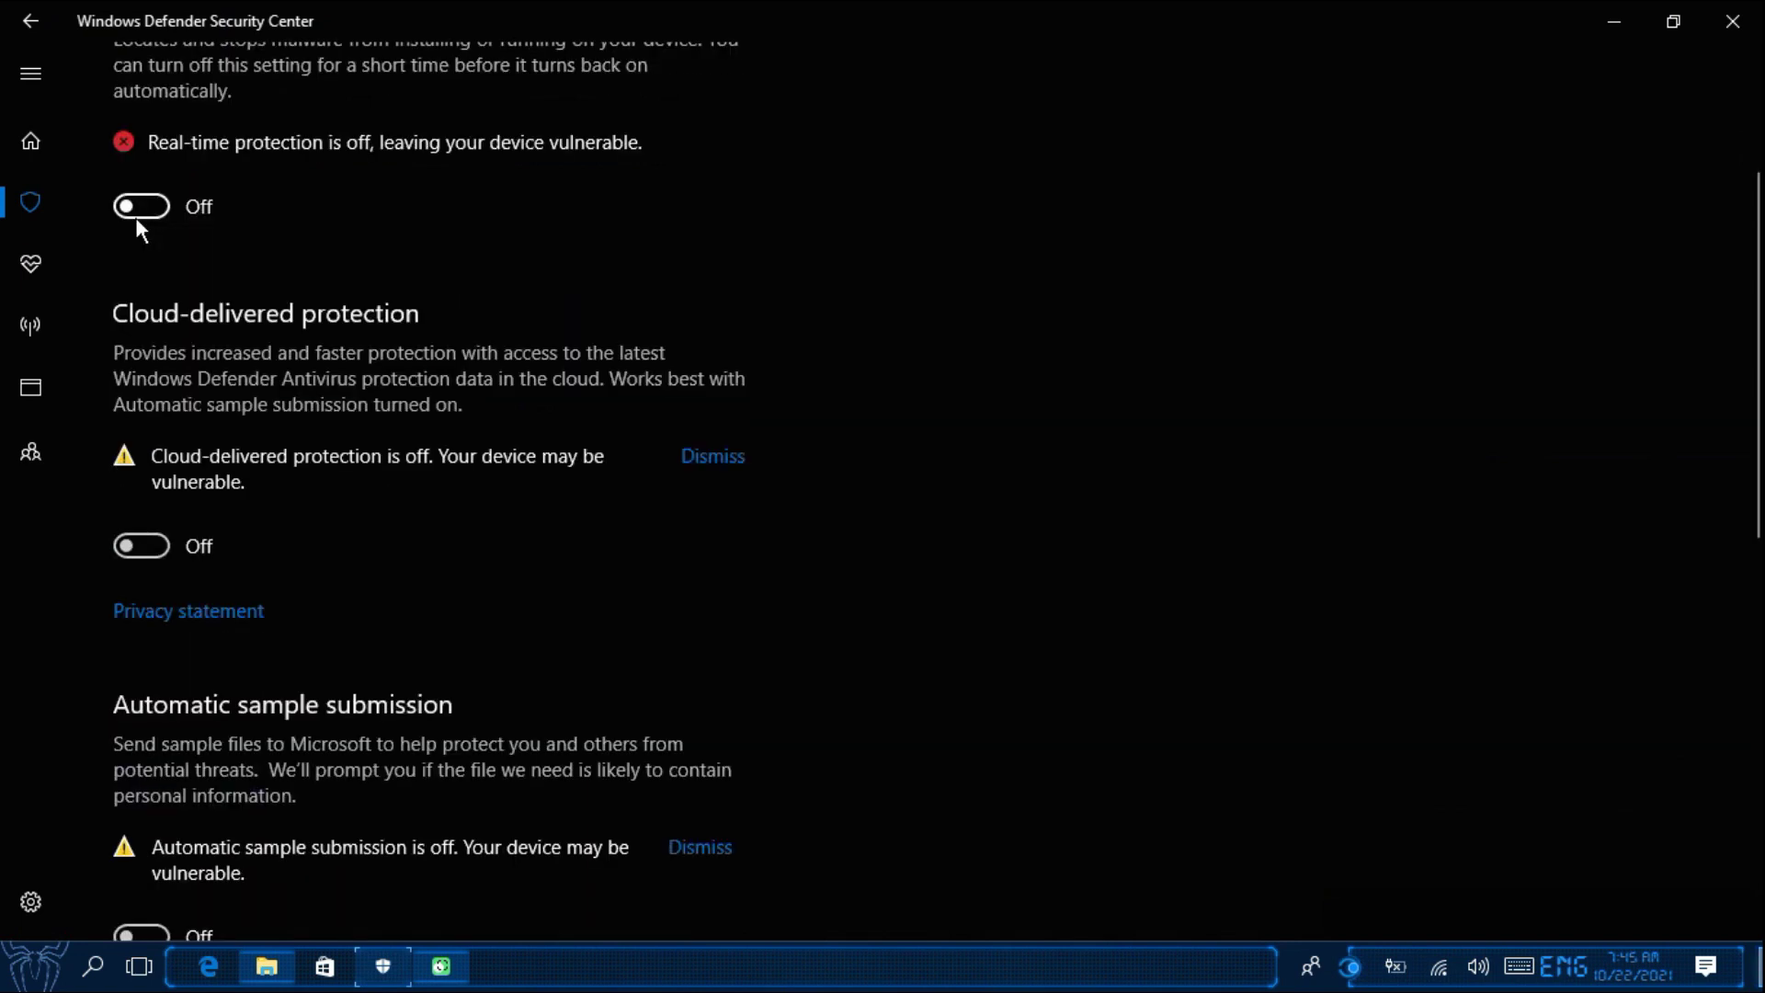
{"action": "left_click", "coordinate": [137, 215]}
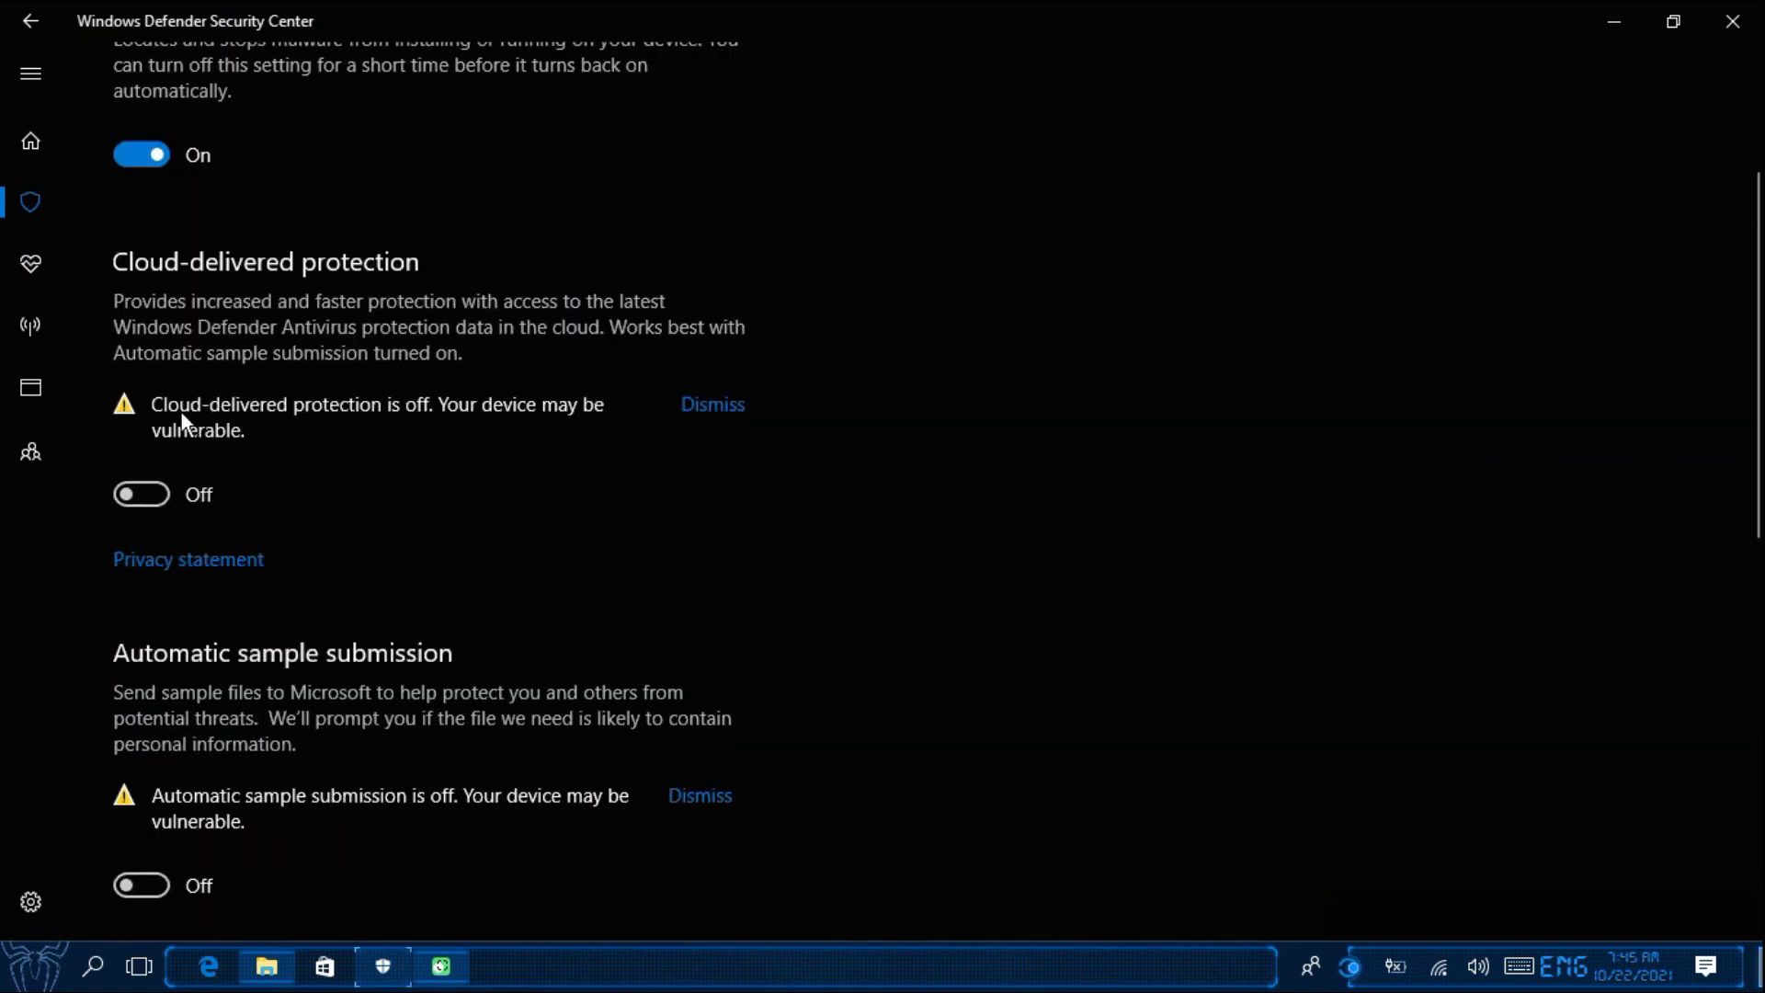
{"action": "left_click", "coordinate": [141, 494]}
{"action": "scroll", "coordinate": [385, 451], "scroll_direction": "up", "scroll_amount": 3}
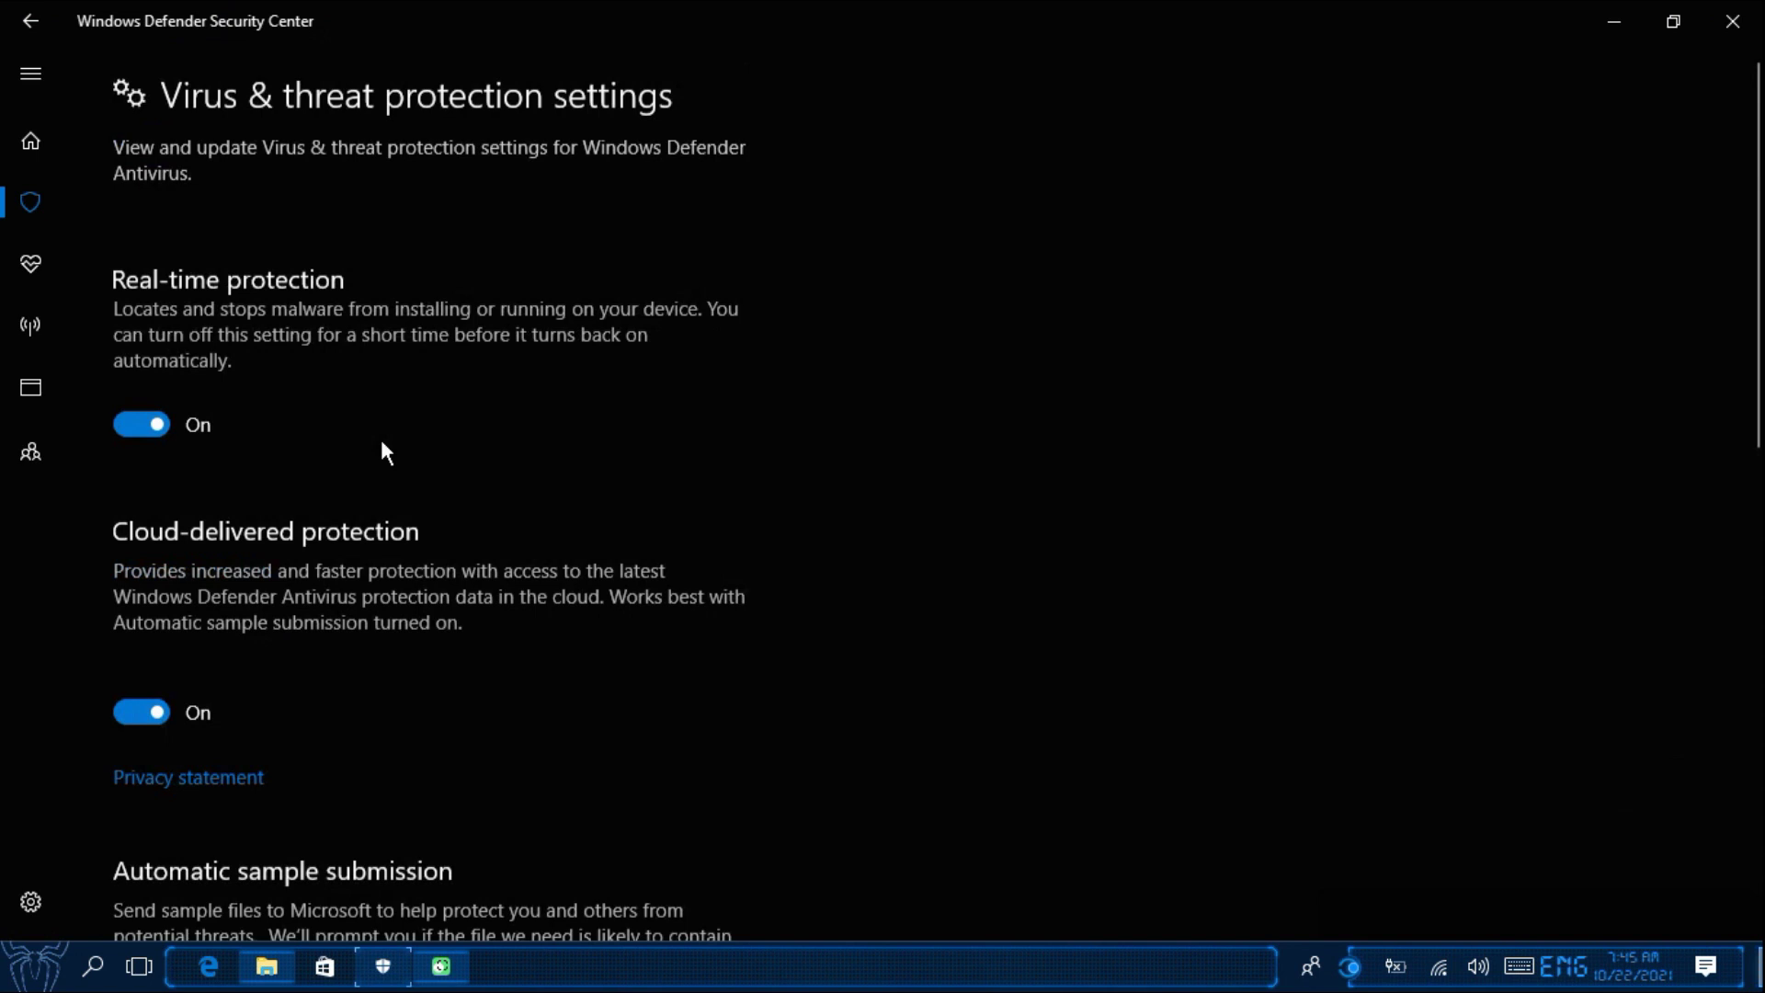
{"action": "left_click", "coordinate": [1732, 21]}
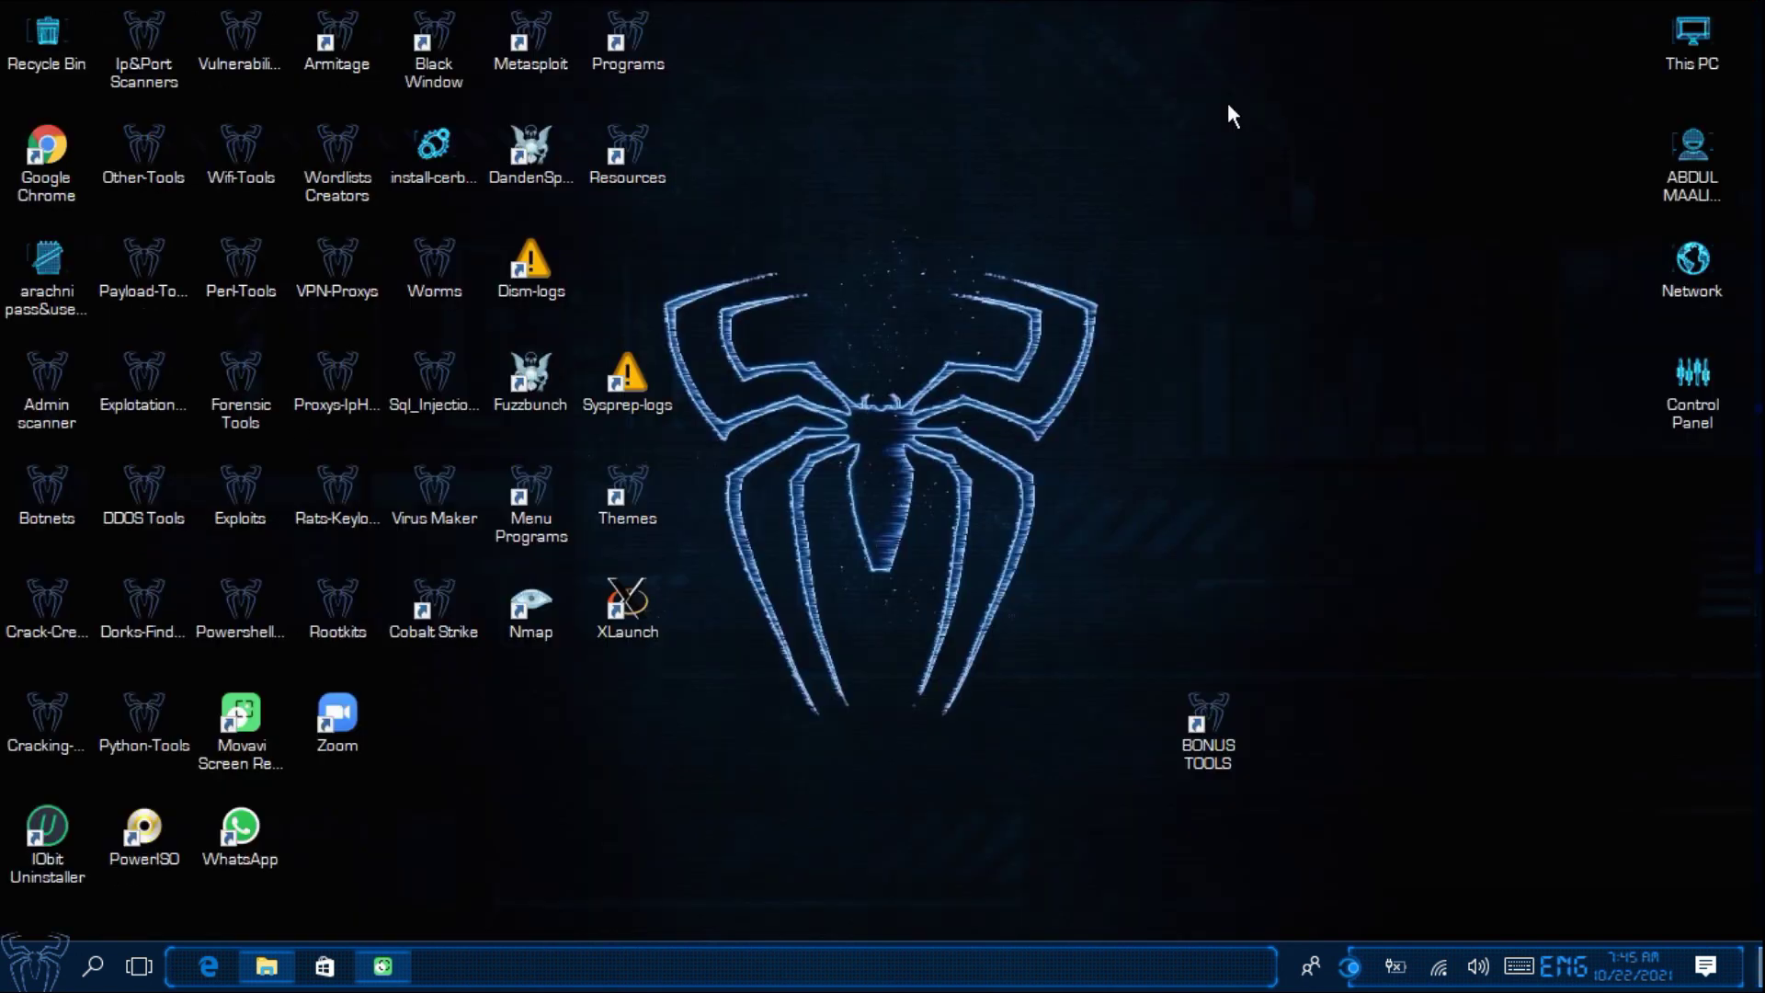
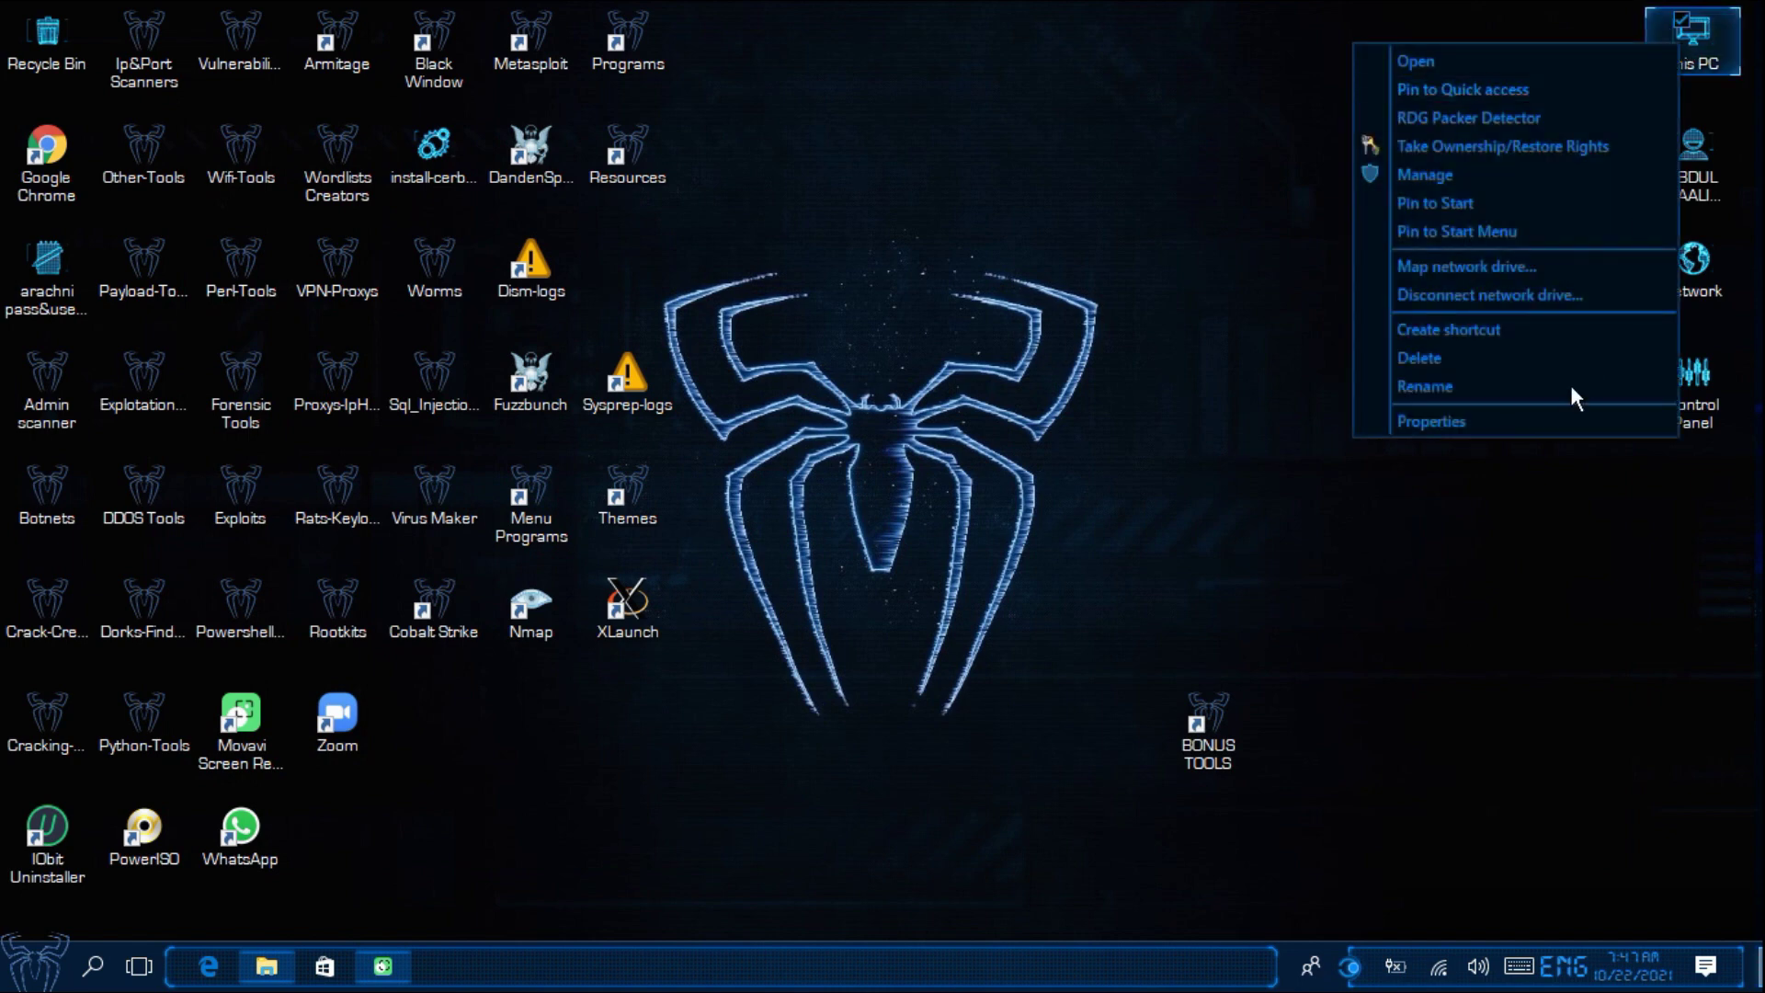
Choose Properties from the This PC context menu on the desktop
{"action": "left_click", "coordinate": [1555, 415]}
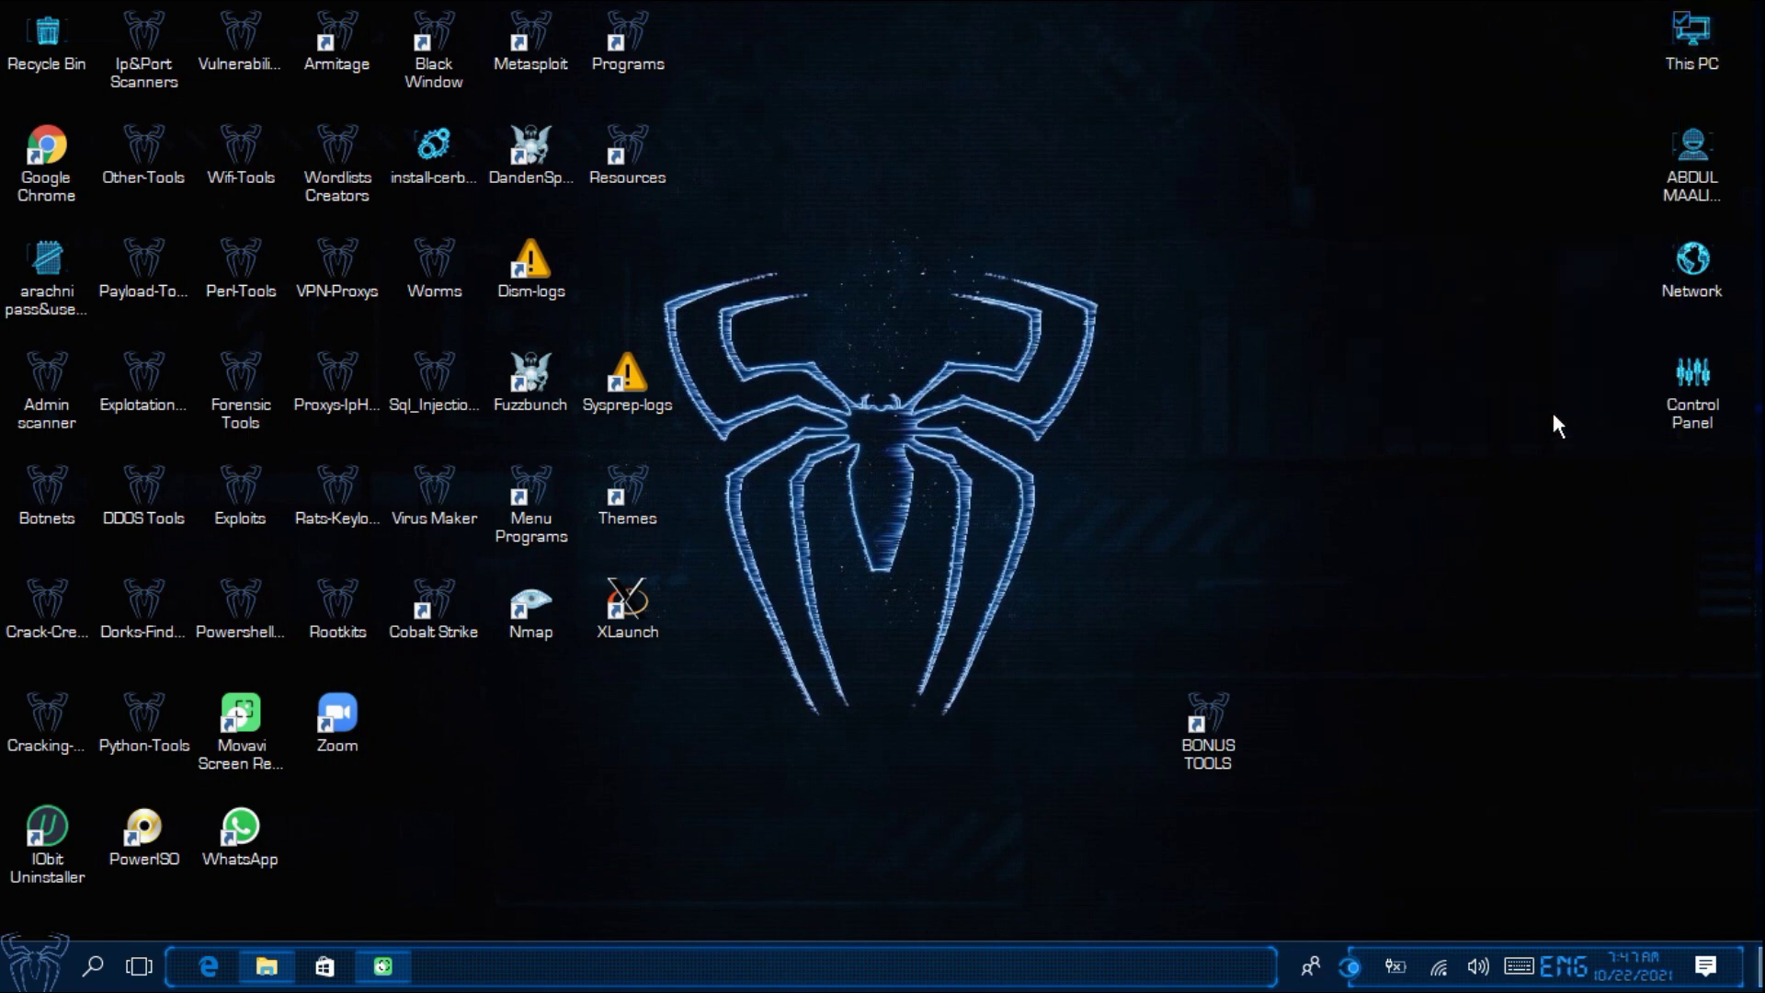
Bring up the System page and scroll to the Windows activation section showing Windows 10 Enterprise activated
{"action": "key", "text": "alt+Return"}
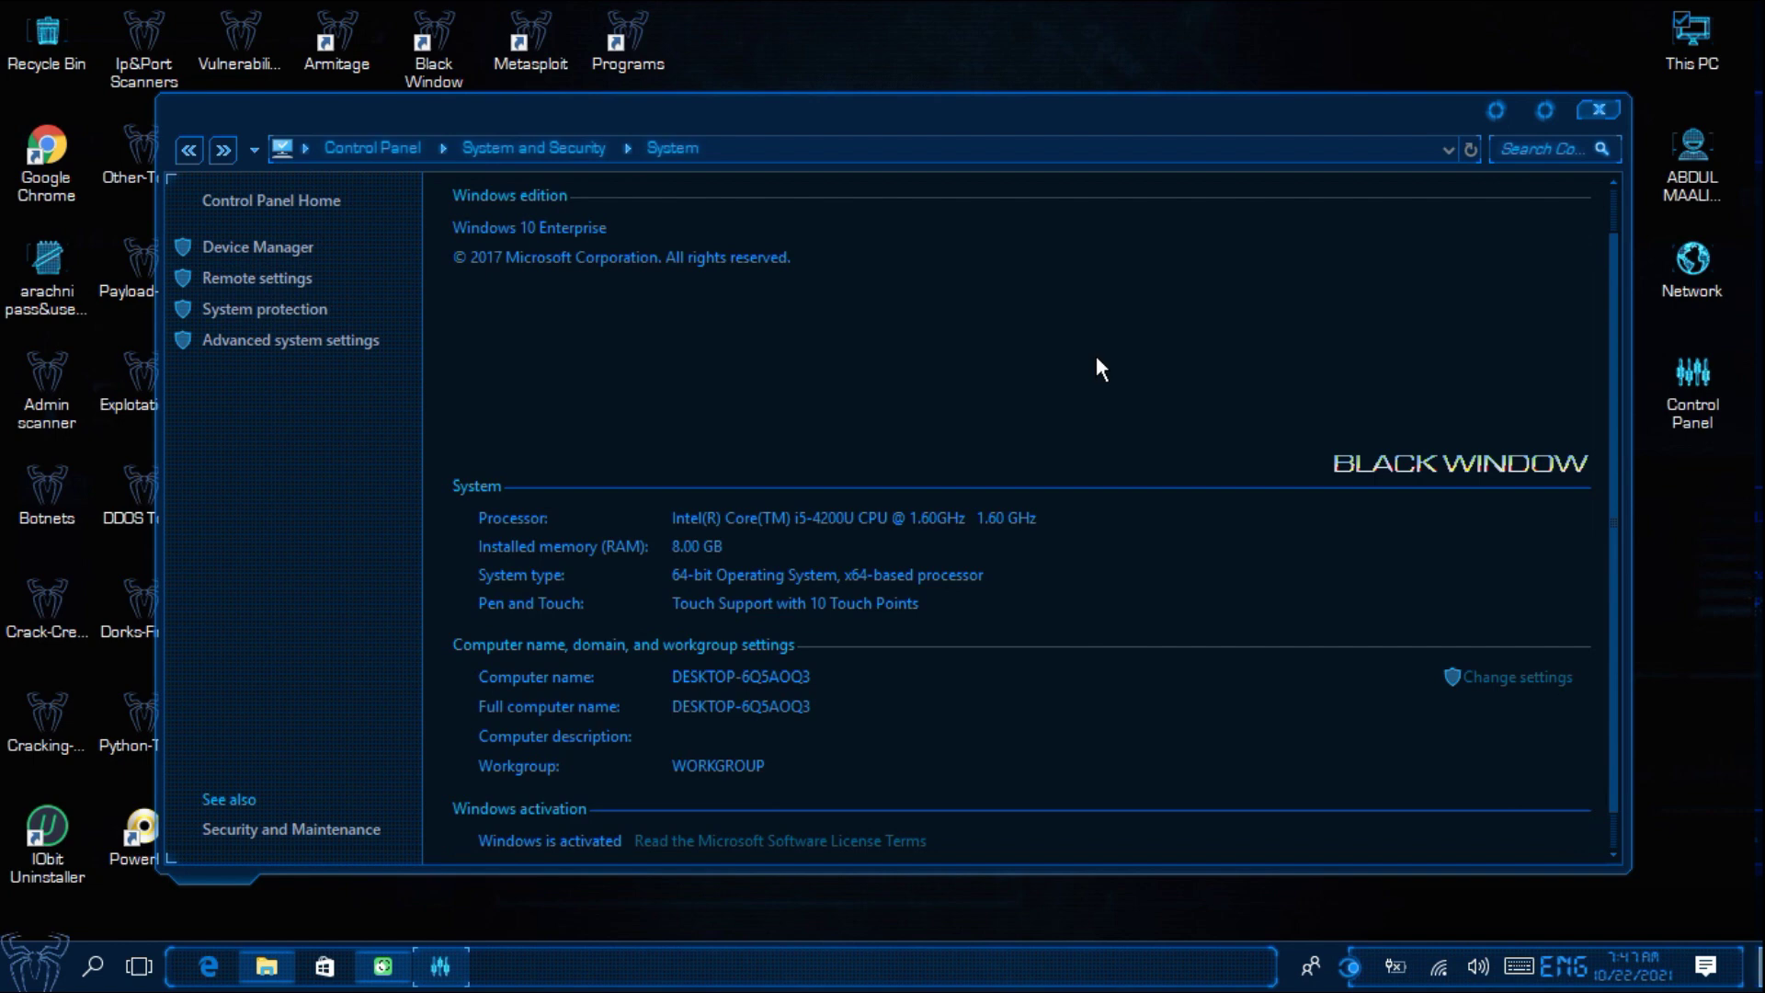
{"action": "scroll", "coordinate": [963, 745], "scroll_direction": "down", "scroll_amount": 1}
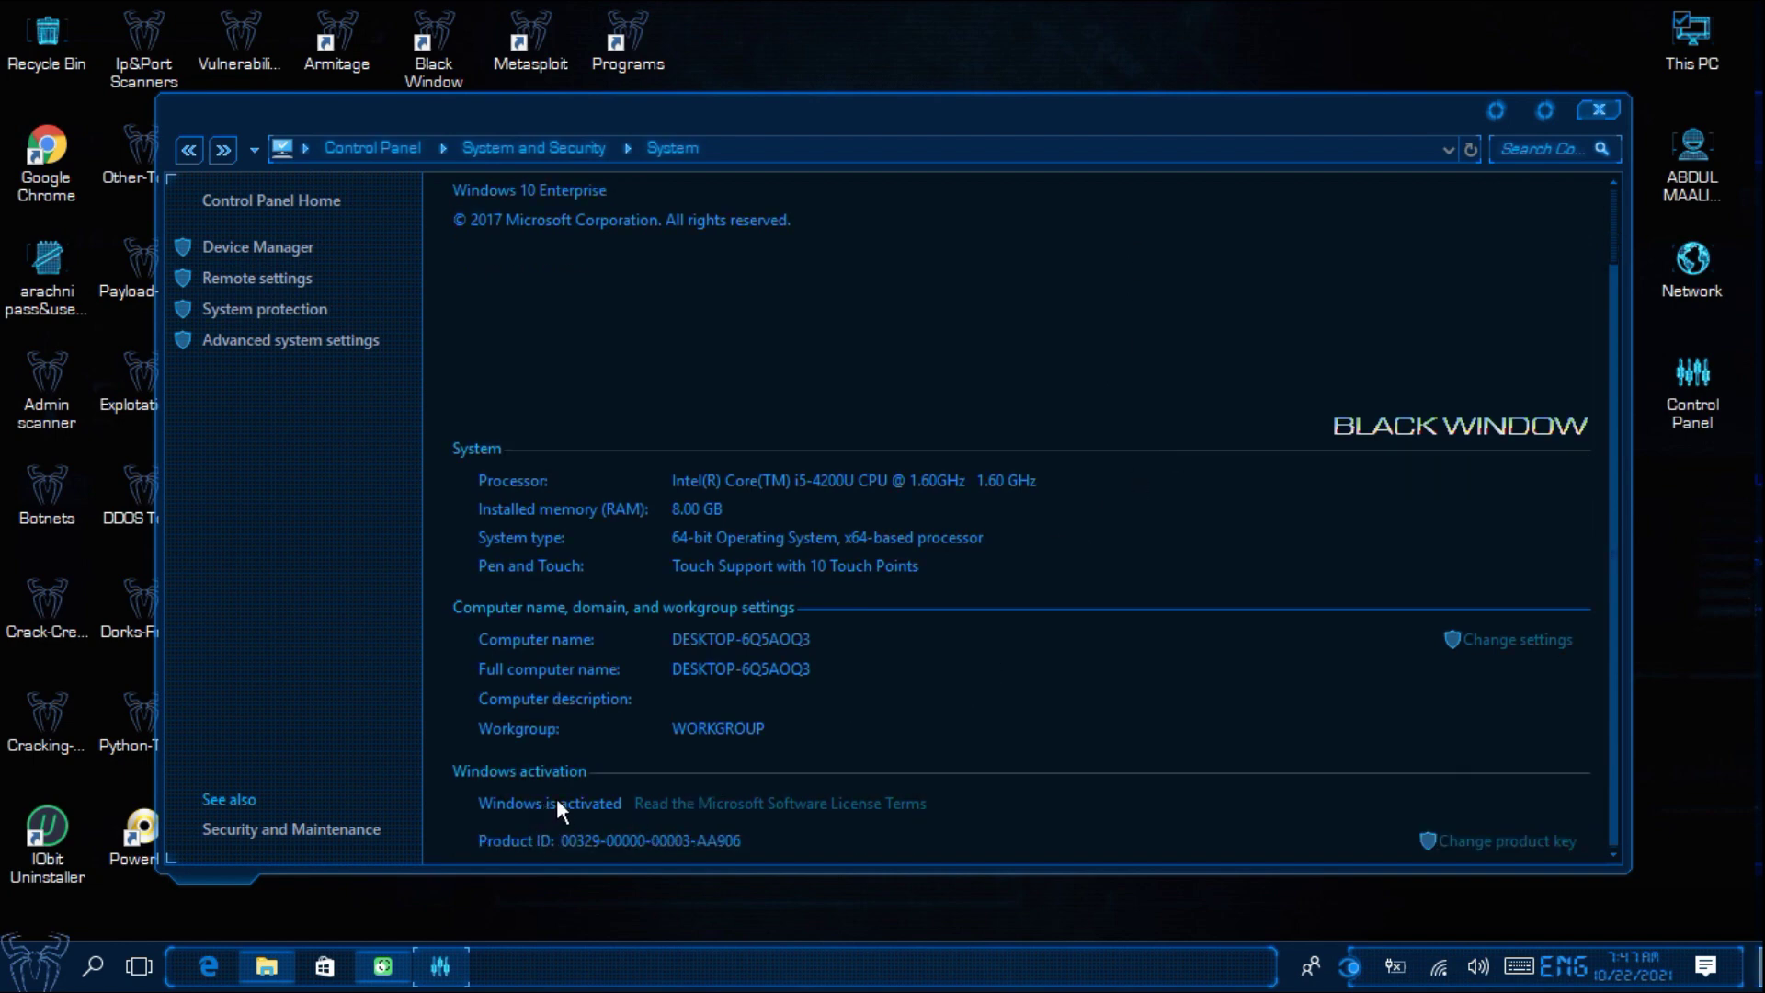